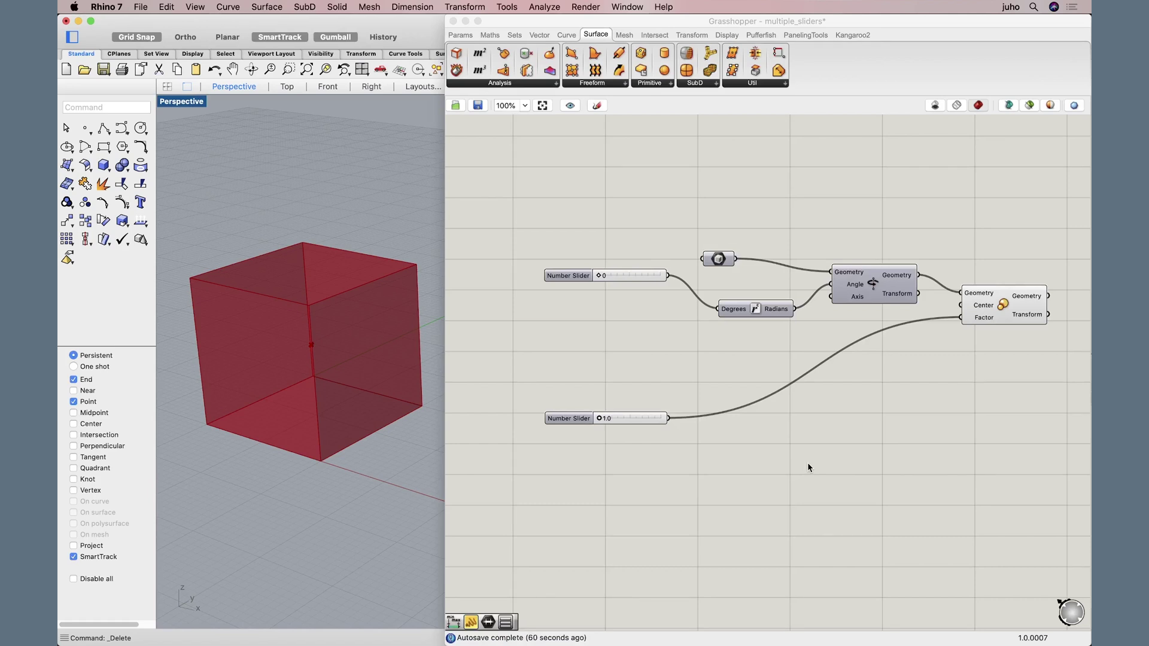
# - Inspect the cube, Rotate Axis and Scale components, then raise the rotation angle toward 90
pyautogui.click(808, 463)
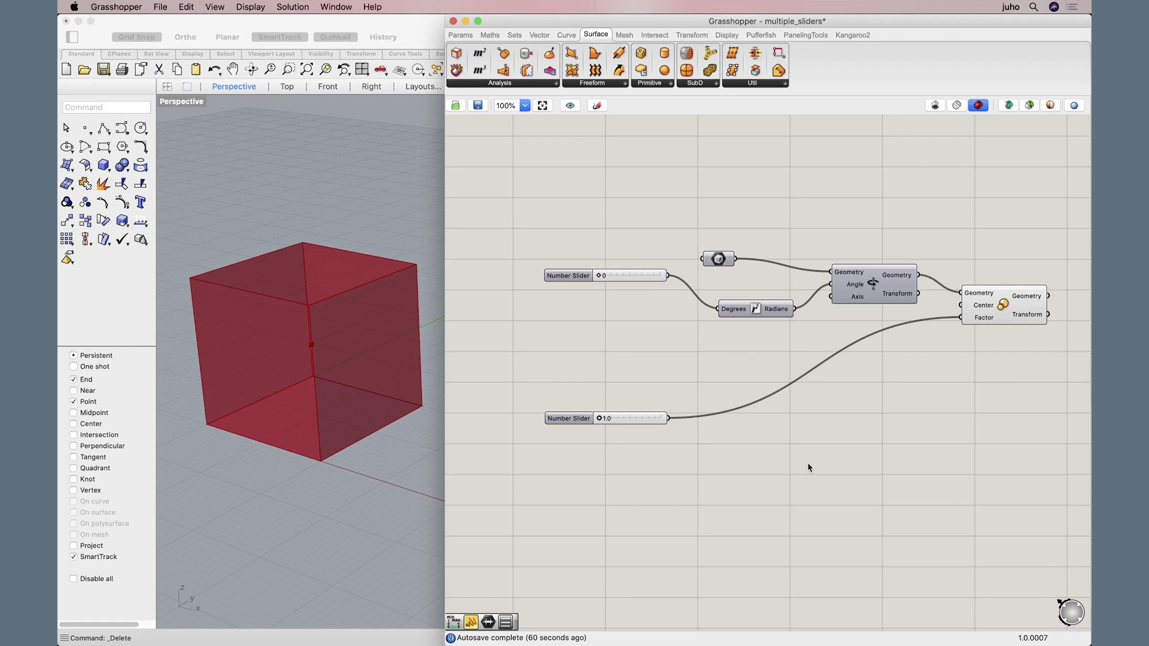
pyautogui.click(719, 265)
pyautogui.moveTo(875, 288)
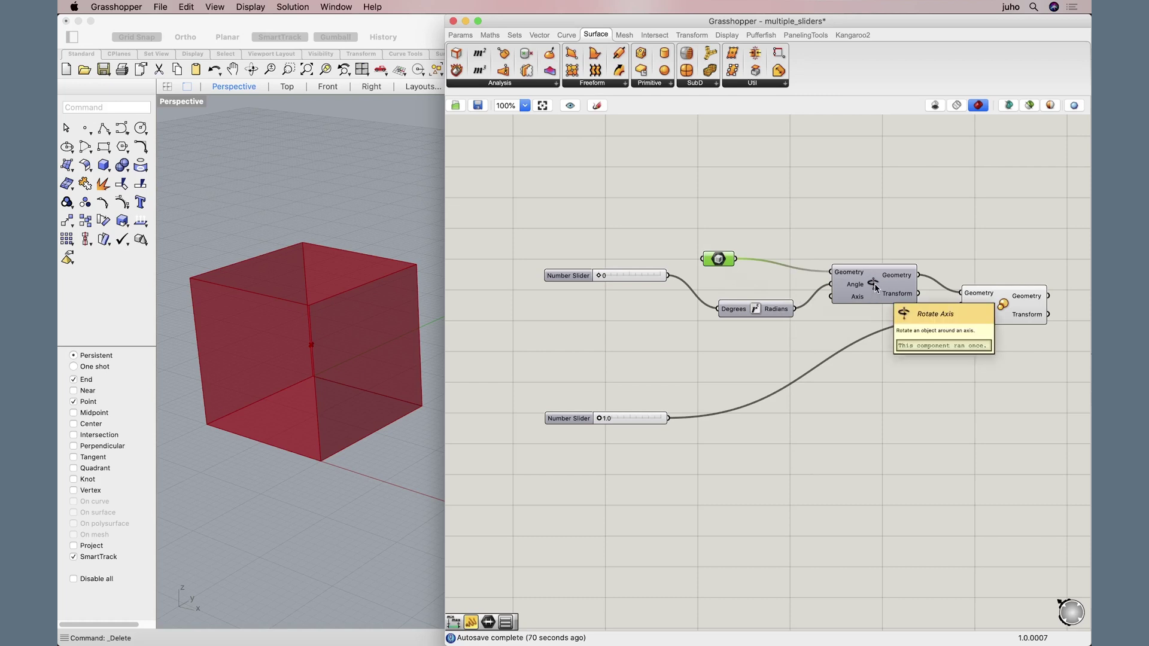
pyautogui.click(875, 287)
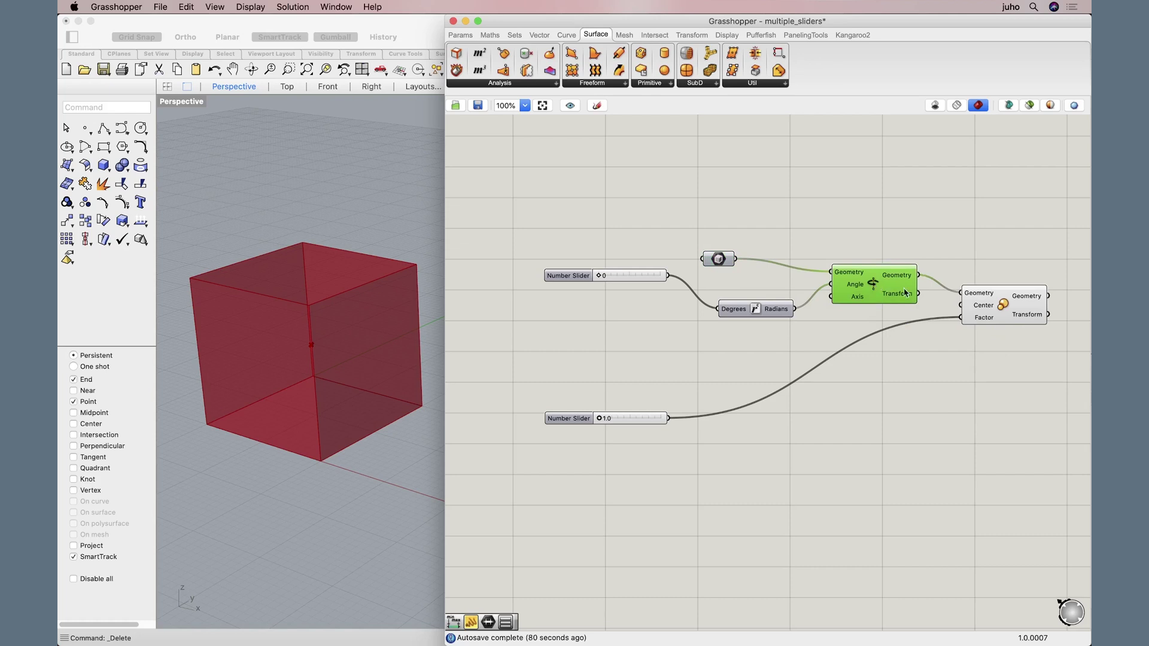
pyautogui.click(1005, 309)
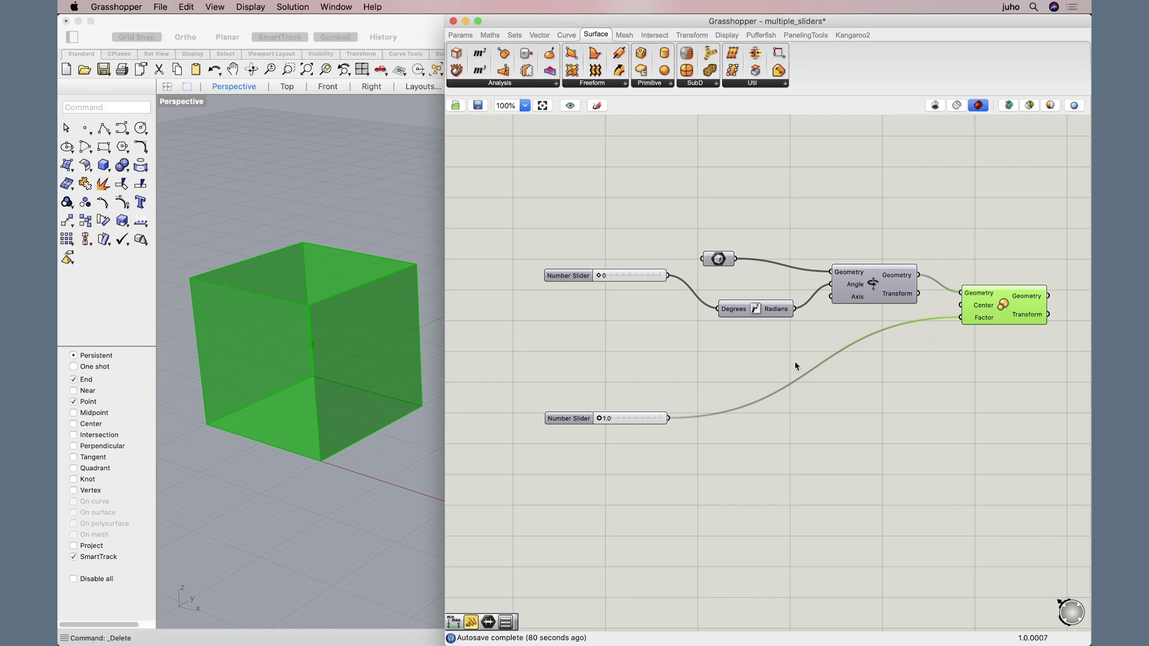
pyautogui.click(587, 277)
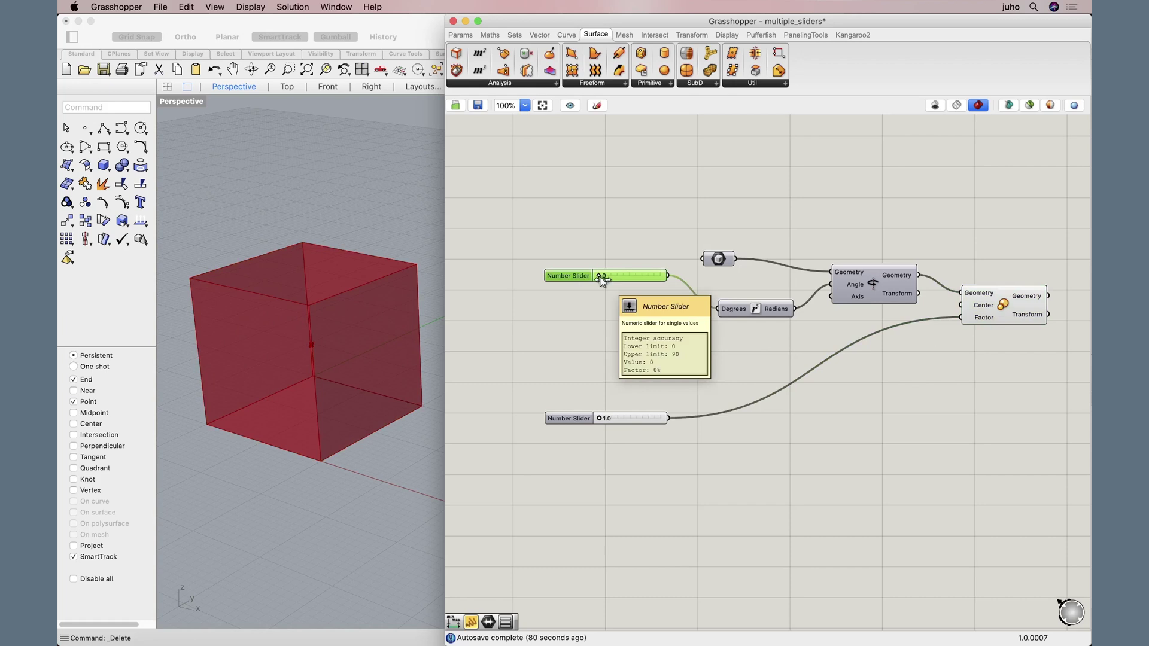
pyautogui.moveTo(601, 277)
pyautogui.mouseDown()
pyautogui.moveTo(663, 276)
pyautogui.moveTo(594, 277)
pyautogui.mouseUp()
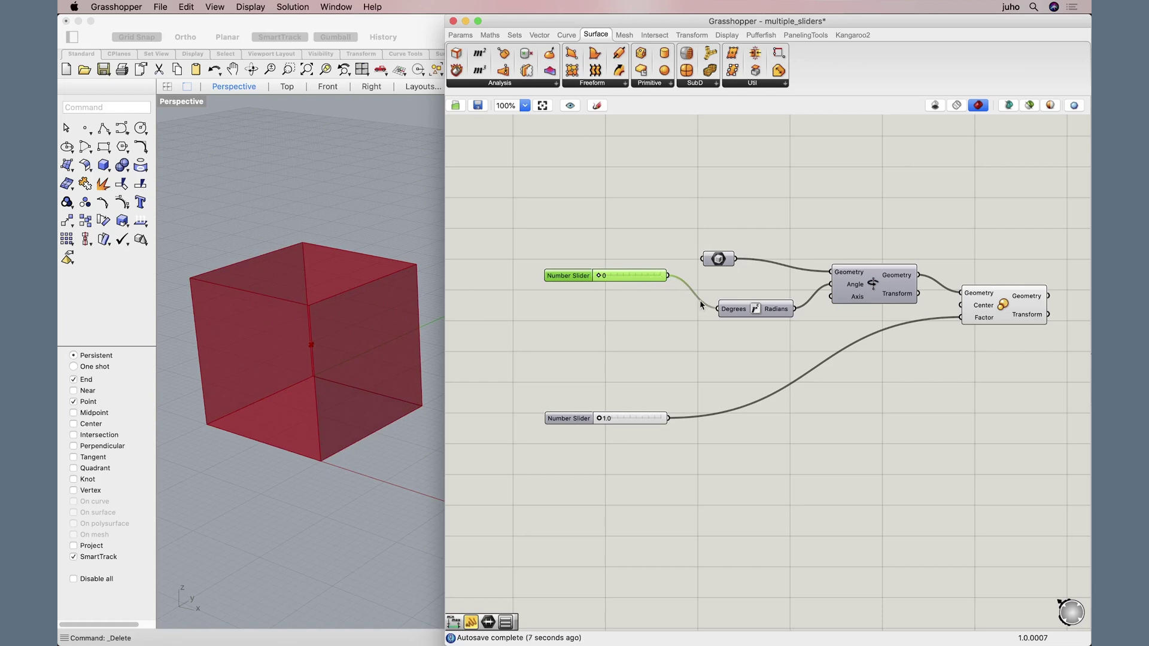
# - Enlarge the cube by raising the scale factor slider toward 4.0
pyautogui.click(758, 314)
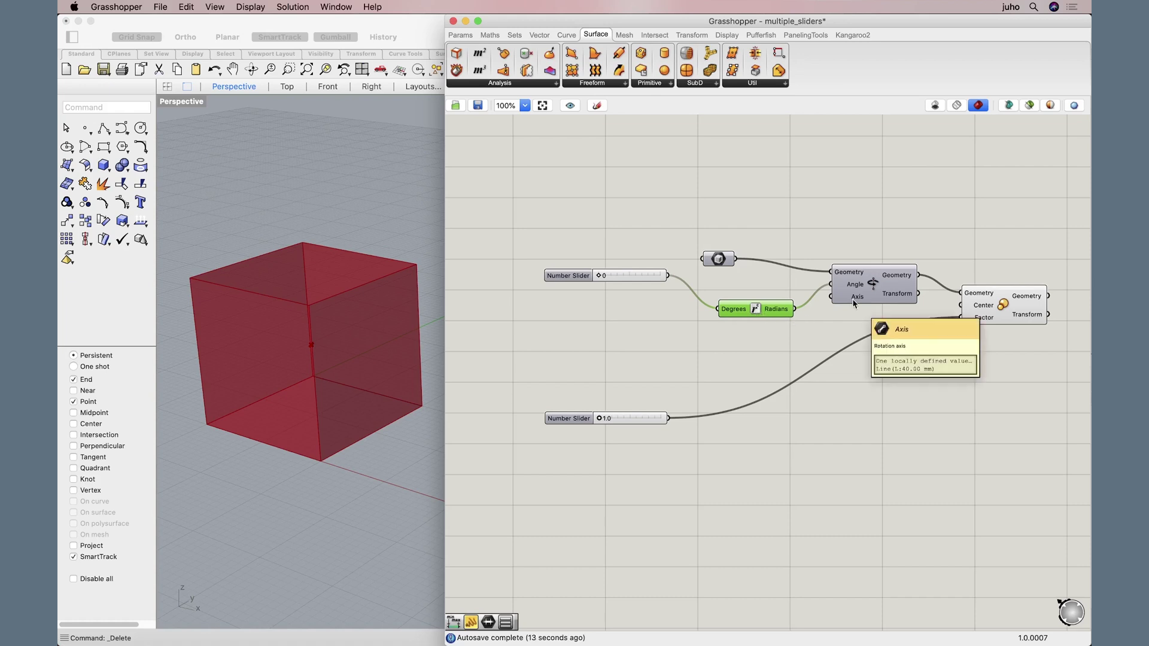
pyautogui.click(997, 319)
pyautogui.click(576, 419)
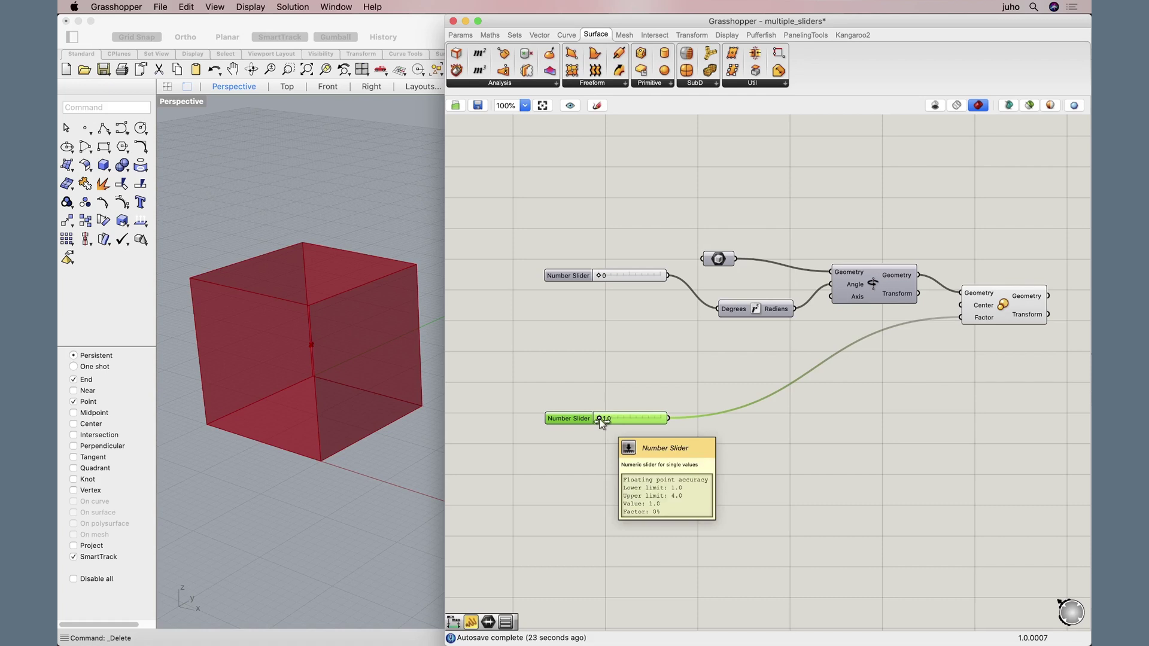
pyautogui.moveTo(600, 419)
pyautogui.mouseDown()
pyautogui.moveTo(662, 418)
pyautogui.moveTo(599, 419)
pyautogui.mouseUp()
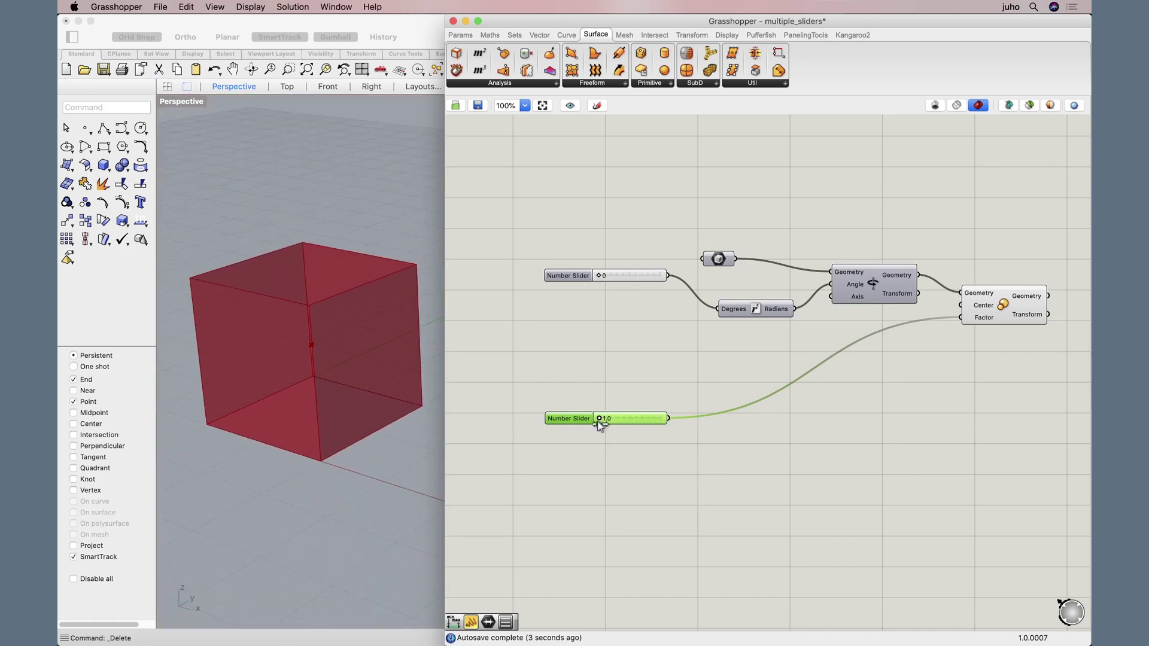
pyautogui.click(726, 451)
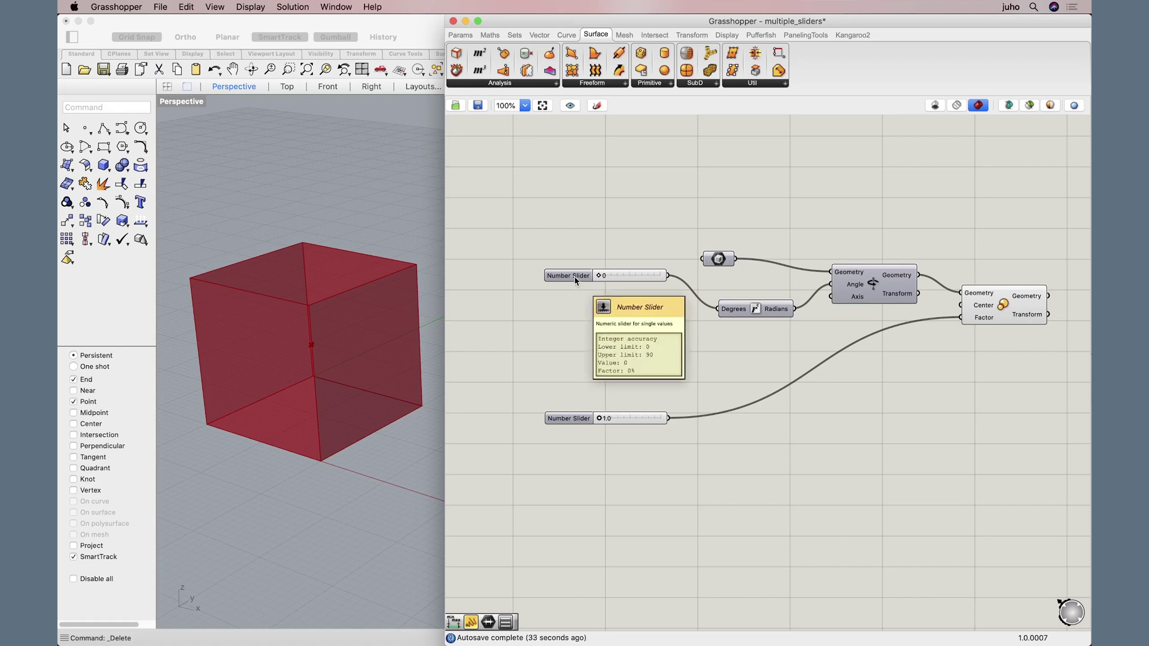
# - Create a new Number Slider set to 1.00 and place it between the angle and scale sliders
pyautogui.moveTo(575, 421)
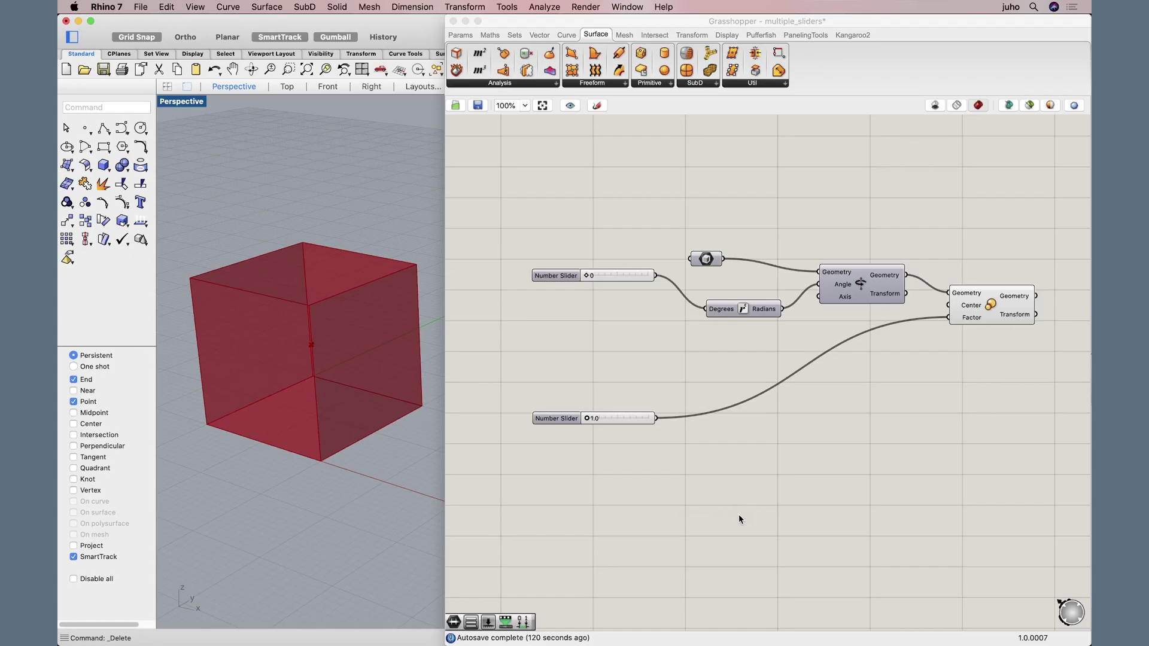
pyautogui.click(556, 420)
pyautogui.click(548, 276)
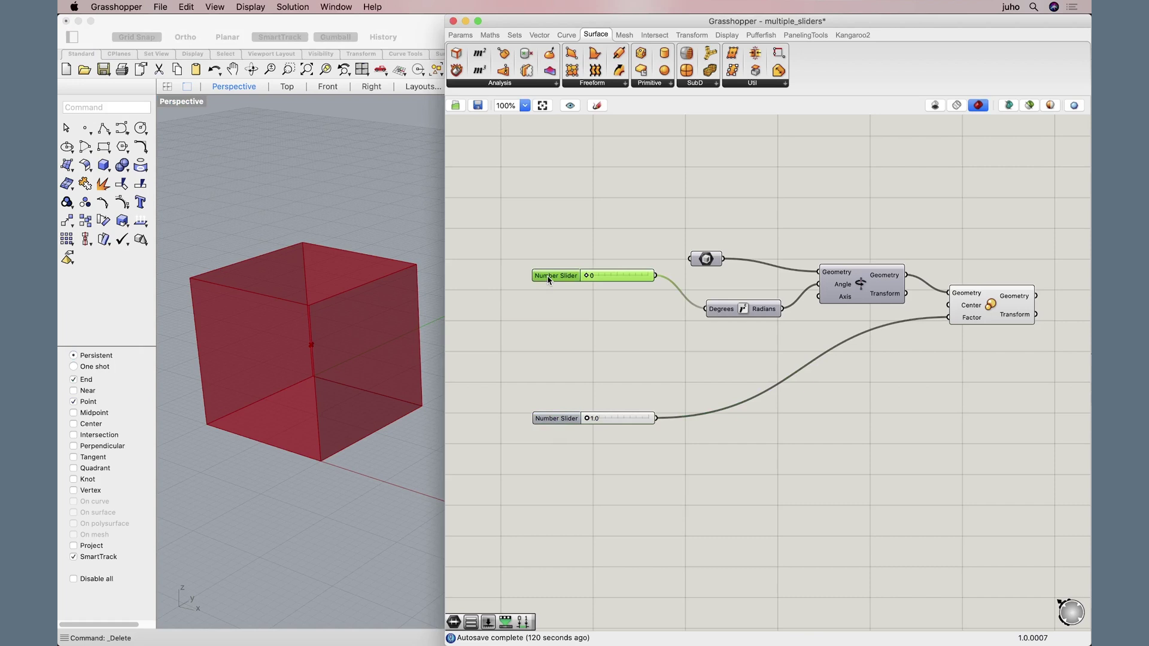
pyautogui.doubleClick(550, 341)
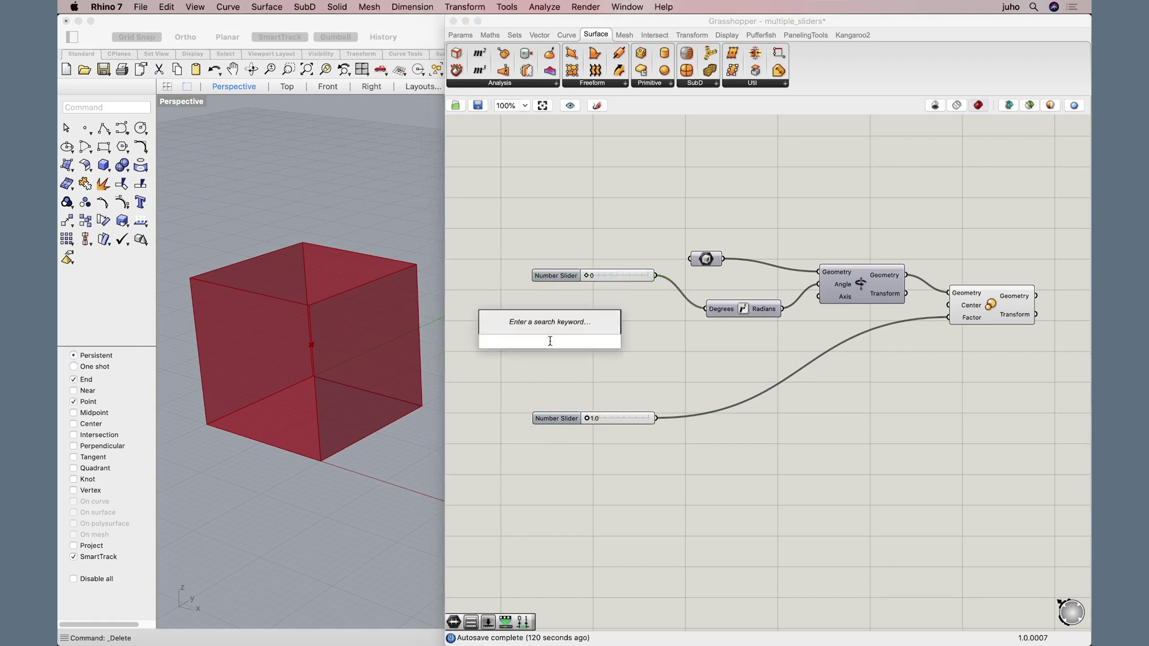
pyautogui.write('1')
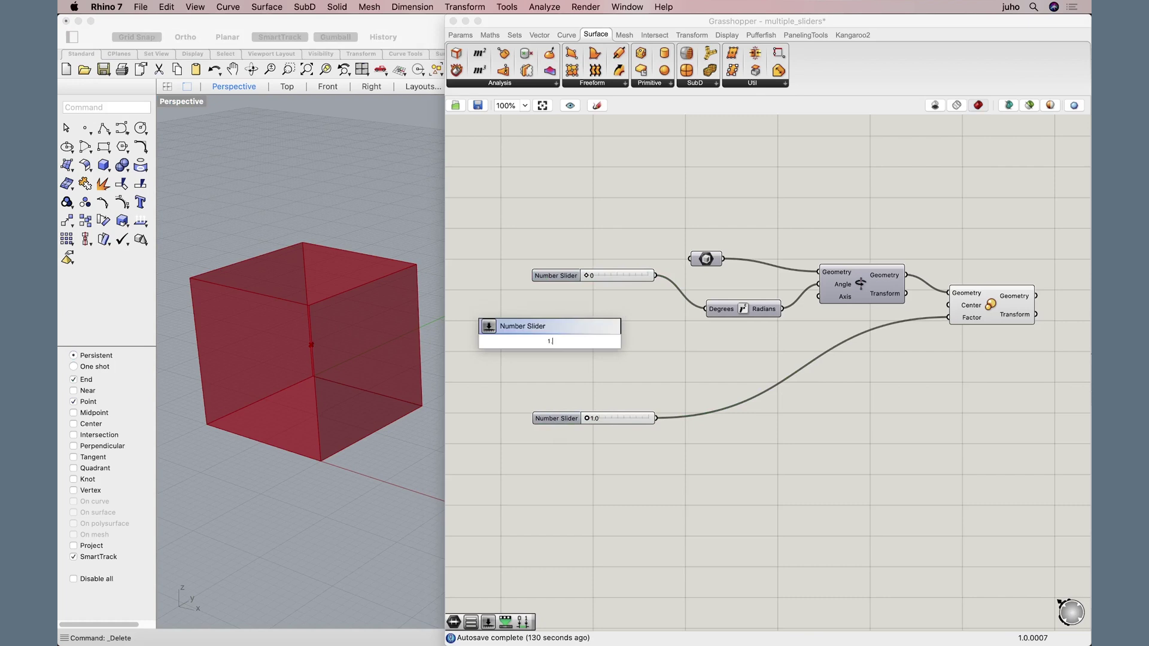
pyautogui.write('.00')
pyautogui.press('Return')
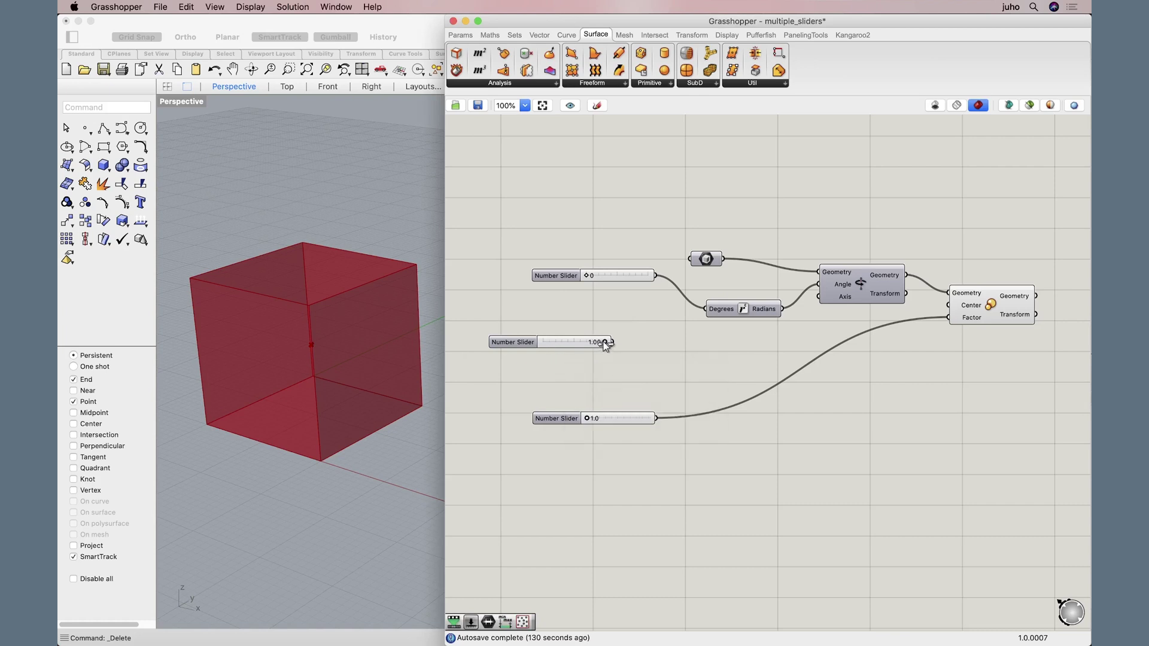
pyautogui.moveTo(604, 343)
pyautogui.mouseDown()
pyautogui.moveTo(577, 342)
pyautogui.moveTo(600, 346)
pyautogui.mouseUp()
pyautogui.moveTo(519, 342)
pyautogui.mouseDown()
pyautogui.moveTo(548, 346)
pyautogui.moveTo(529, 344)
pyautogui.mouseUp()
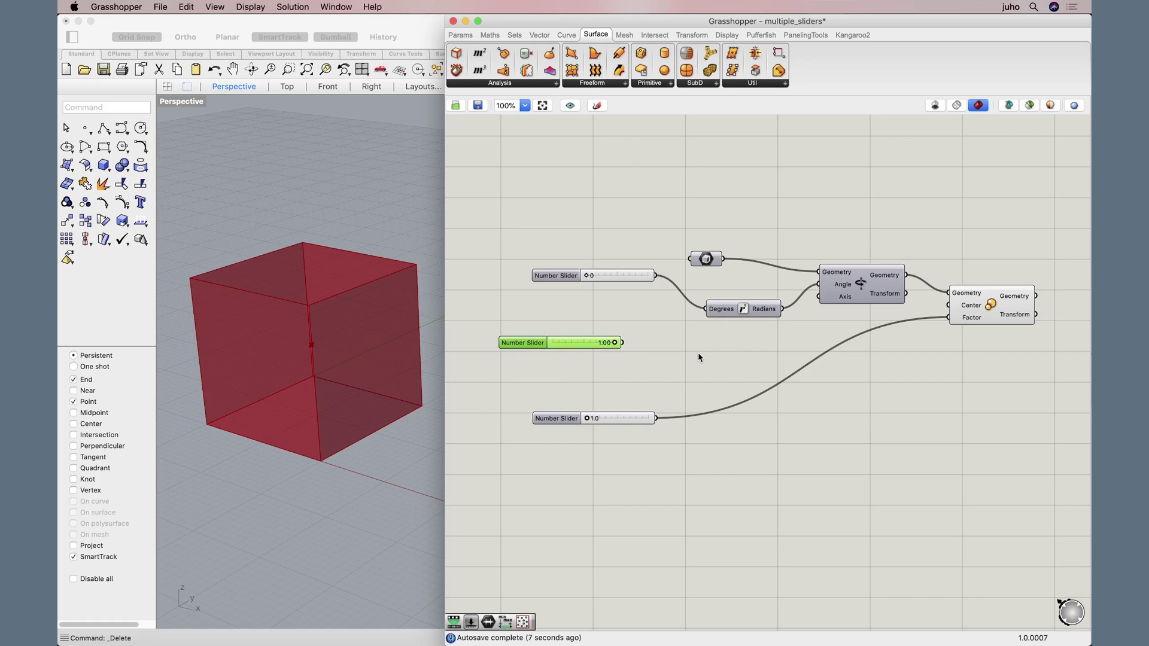
pyautogui.click(553, 276)
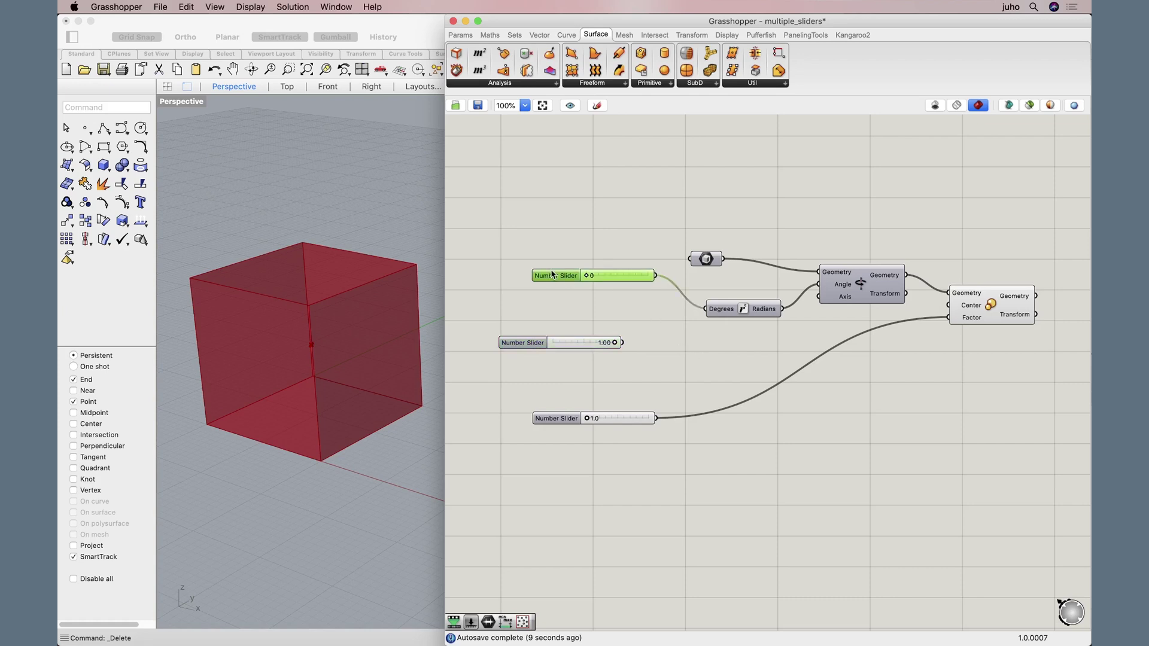
# - Place a Domain component beside the angle slider and paste a copy below the 1.00 slider
pyautogui.doubleClick(624, 304)
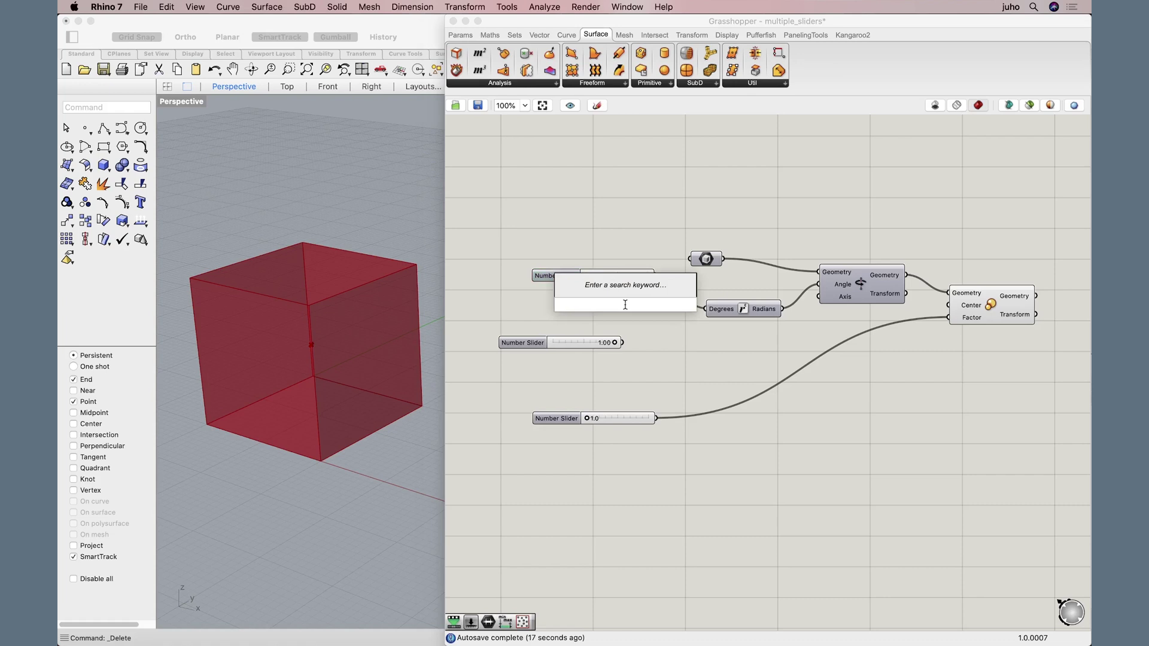
pyautogui.write('doma')
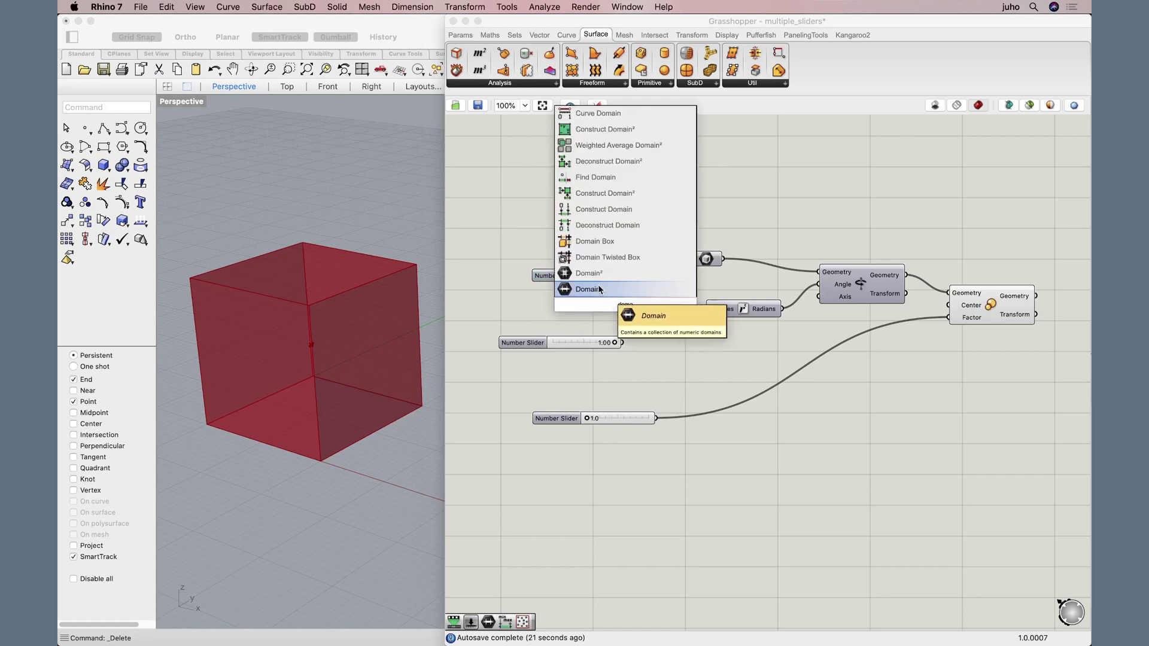
pyautogui.click(625, 292)
pyautogui.moveTo(625, 306); pyautogui.dragTo(638, 307)
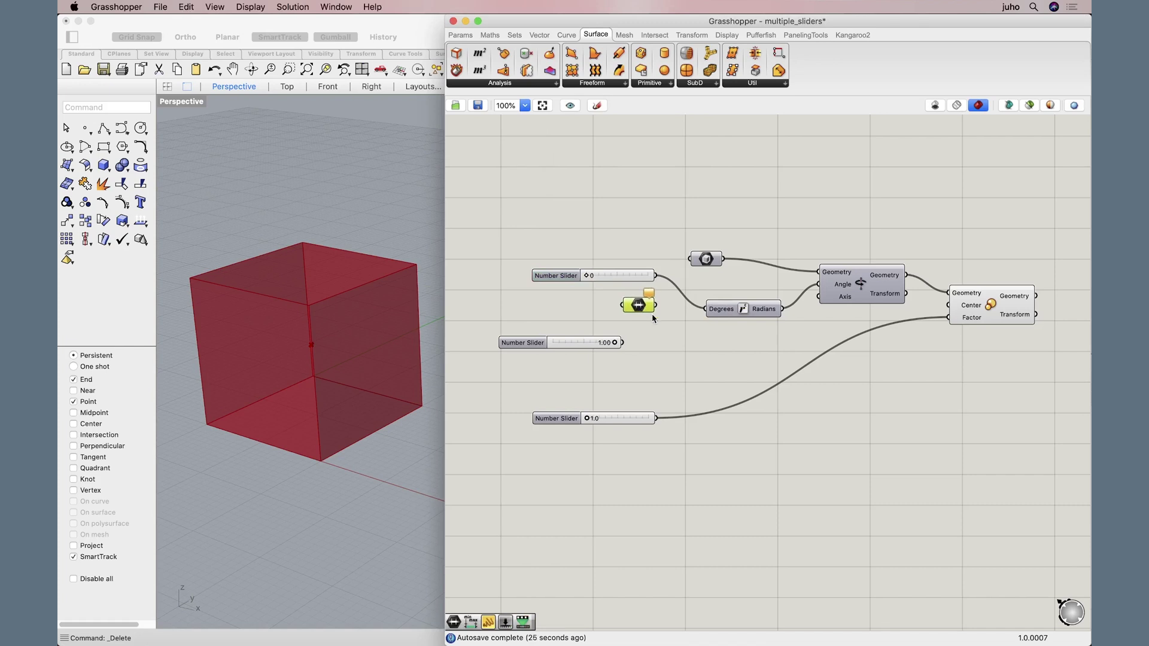
pyautogui.press('super+v')
pyautogui.moveTo(644, 313); pyautogui.dragTo(640, 379)
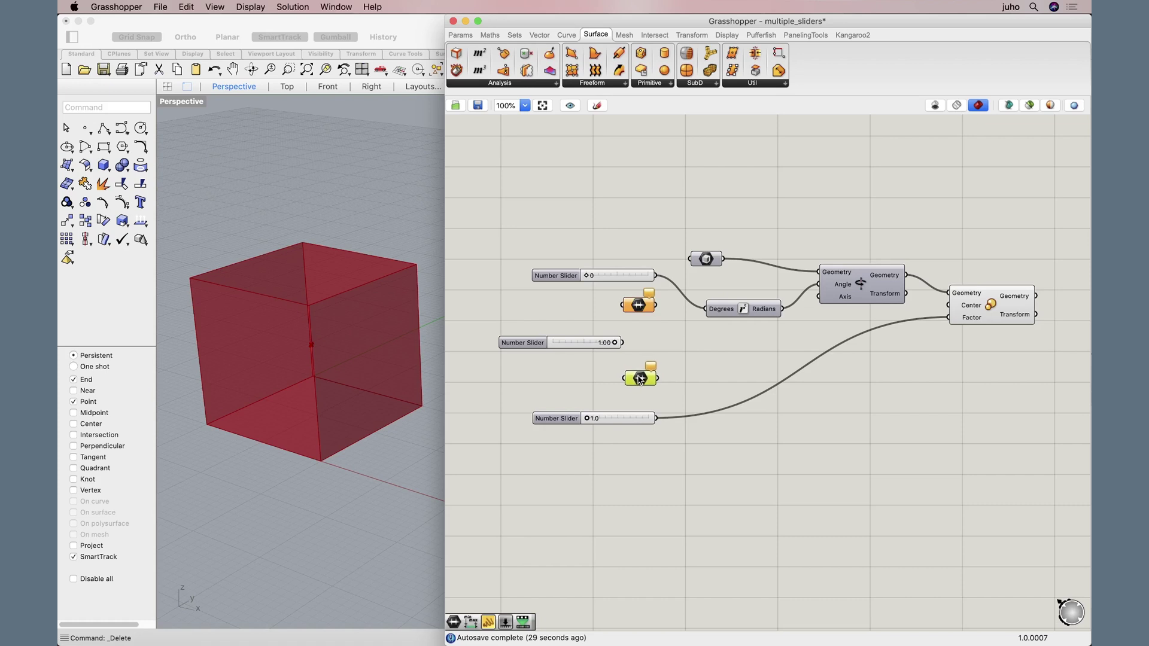
pyautogui.click(687, 342)
# - Set the upper Domain component's local range to 0 To 90
pyautogui.click(562, 279)
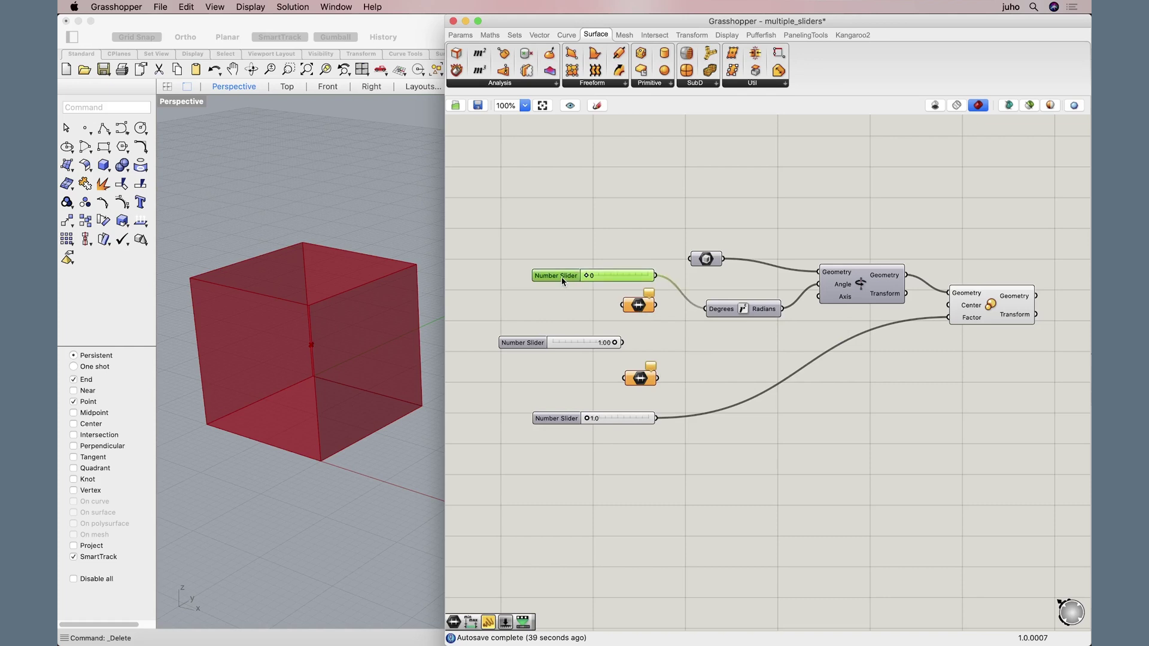
pyautogui.click(639, 307)
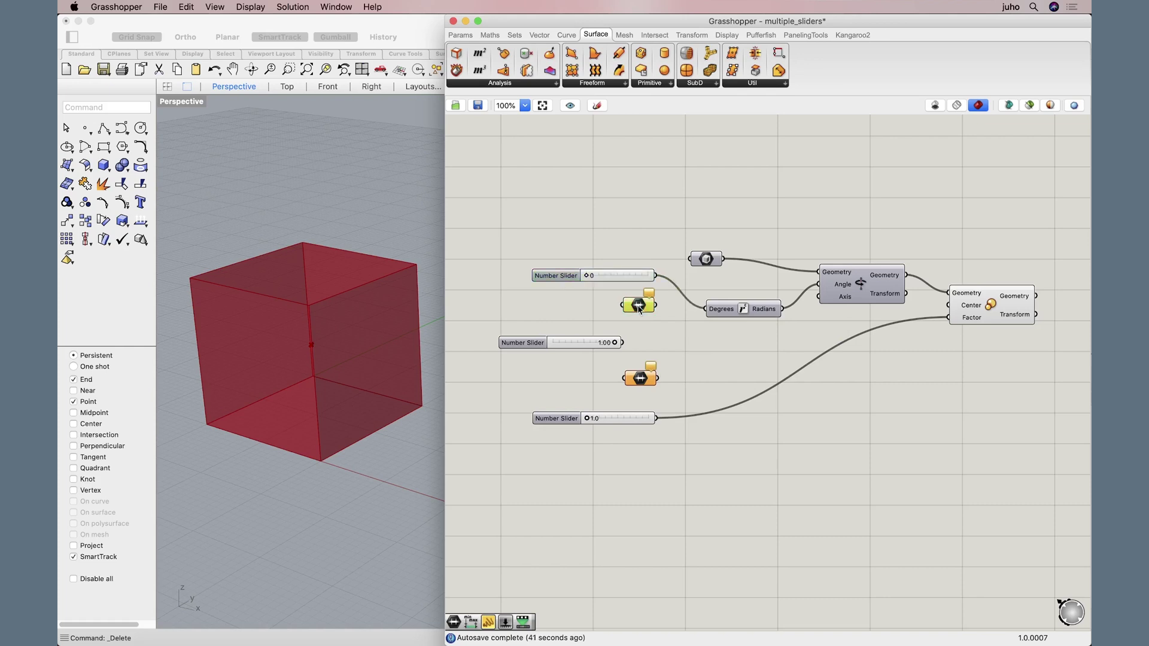
pyautogui.rightClick(638, 307)
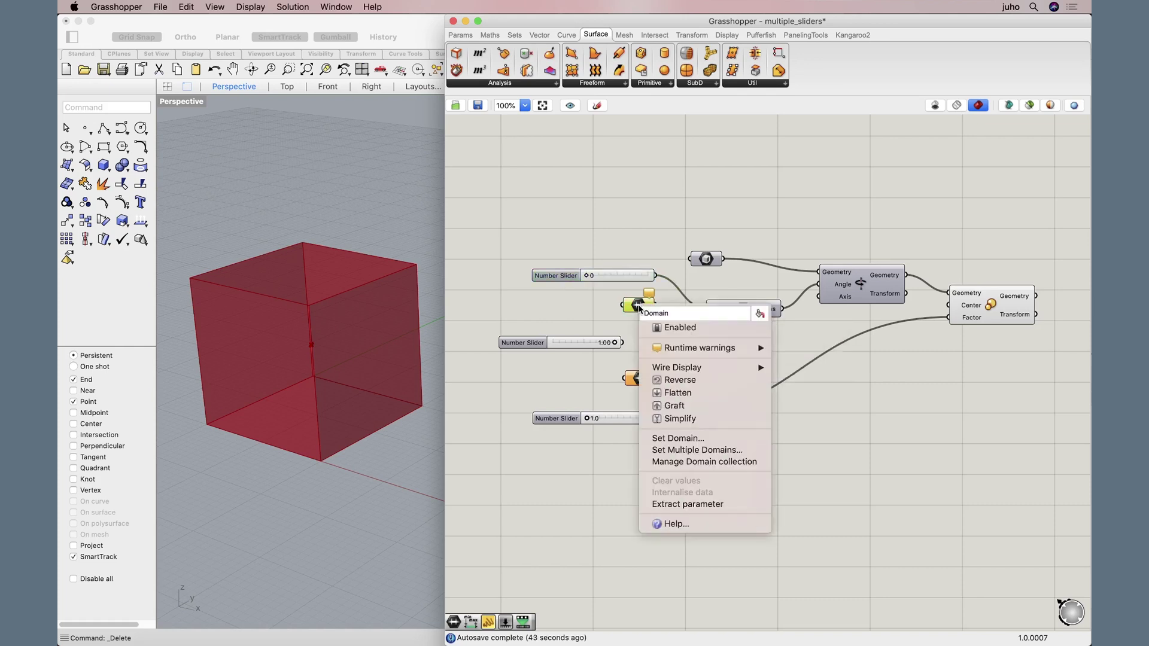
pyautogui.click(690, 443)
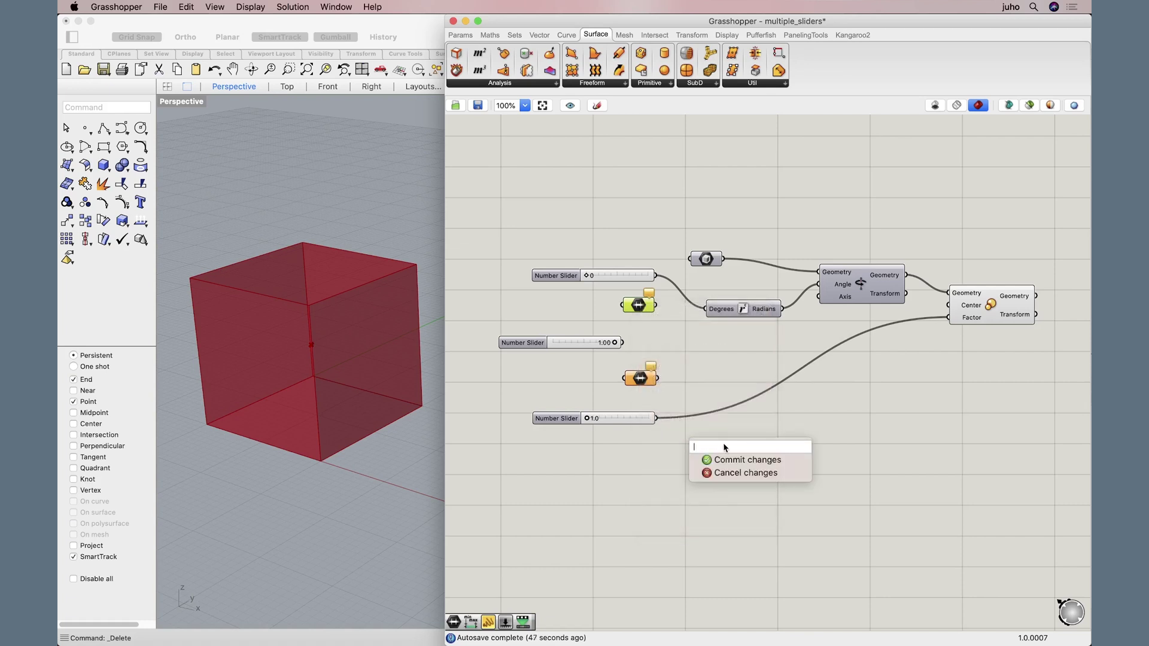
pyautogui.write('0 to 90')
pyautogui.click(733, 461)
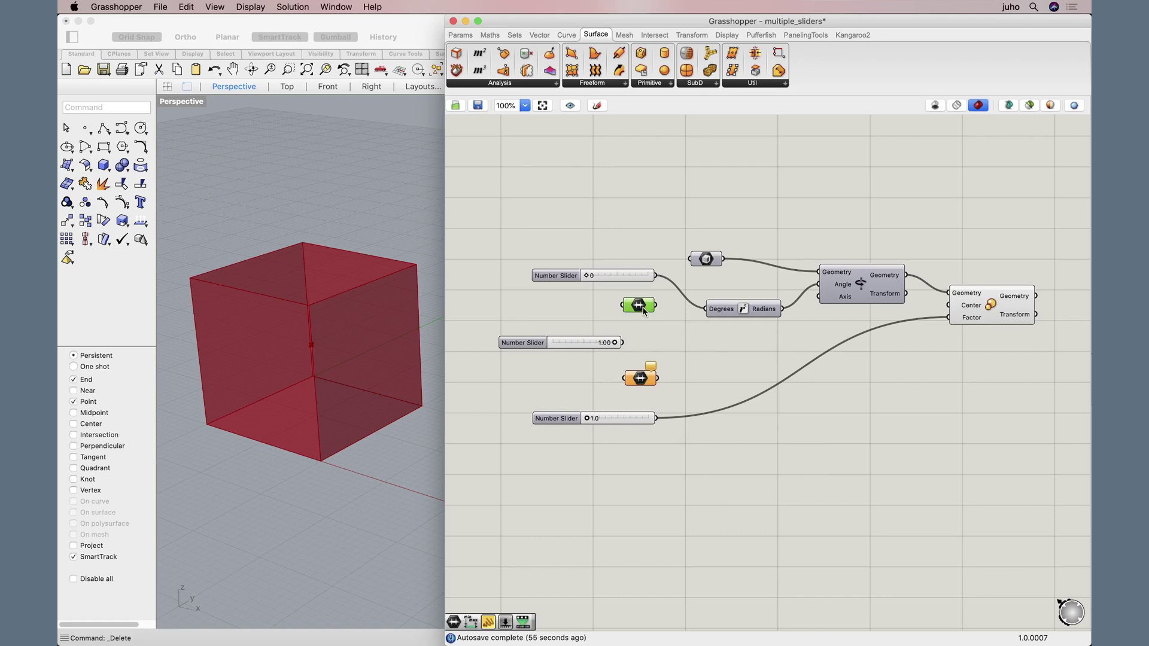
pyautogui.moveTo(644, 310)
# - Set the lower Domain component's local range to 1.0 To 4.00
pyautogui.click(641, 380)
pyautogui.rightClick(641, 382)
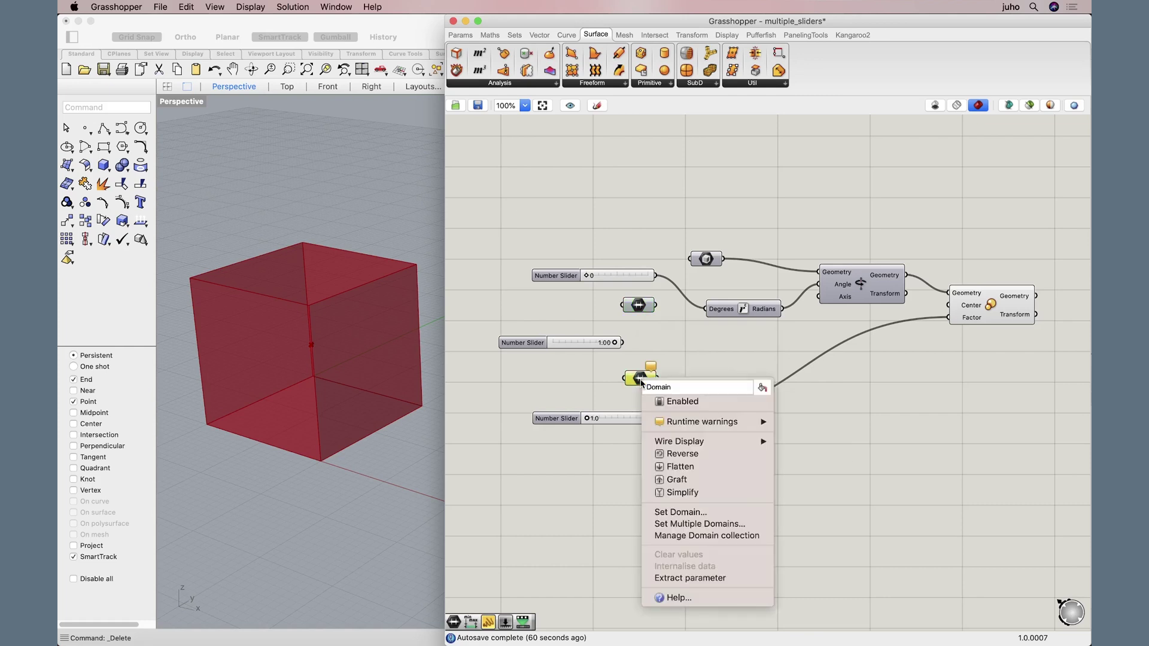
pyautogui.click(738, 510)
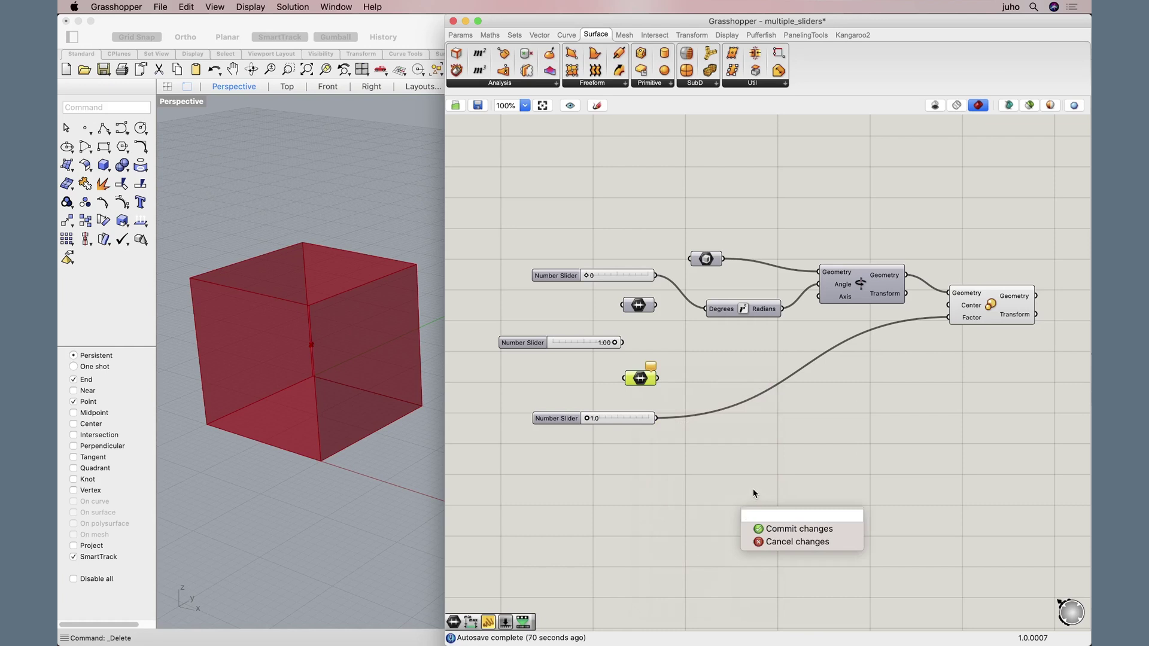
pyautogui.write('1')
pyautogui.write('0')
pyautogui.write(' to 4.00')
pyautogui.click(782, 529)
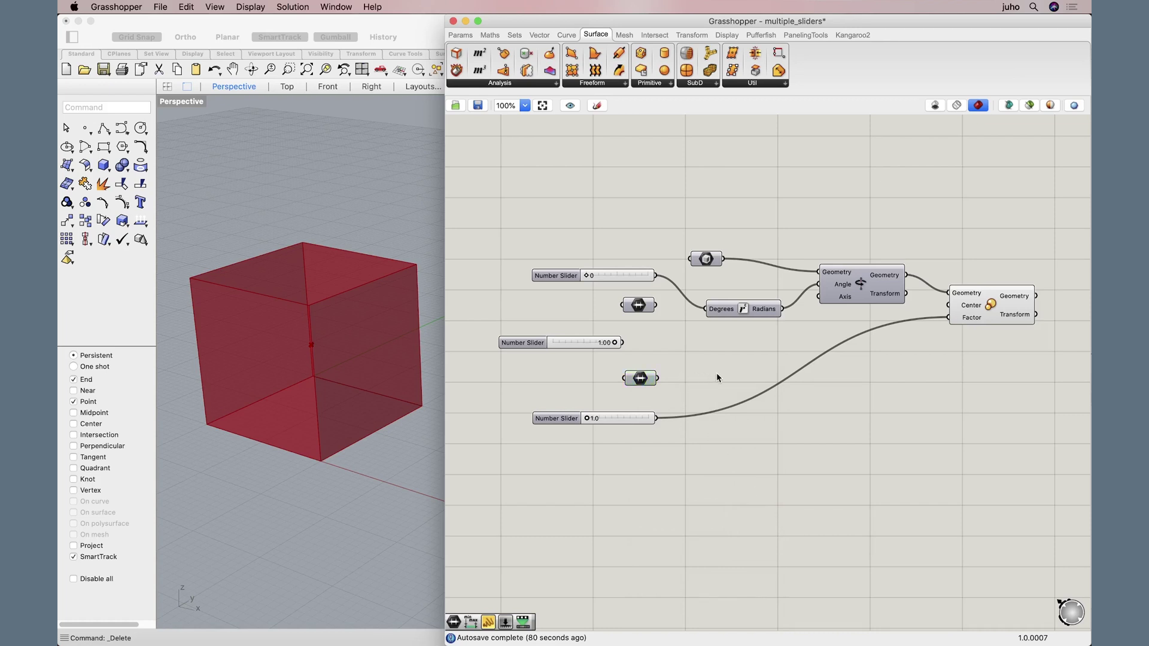
# - Place a Remap Numbers component beside the 1.00 slider and a copy below the scale slider
pyautogui.click(642, 310)
pyautogui.click(693, 376)
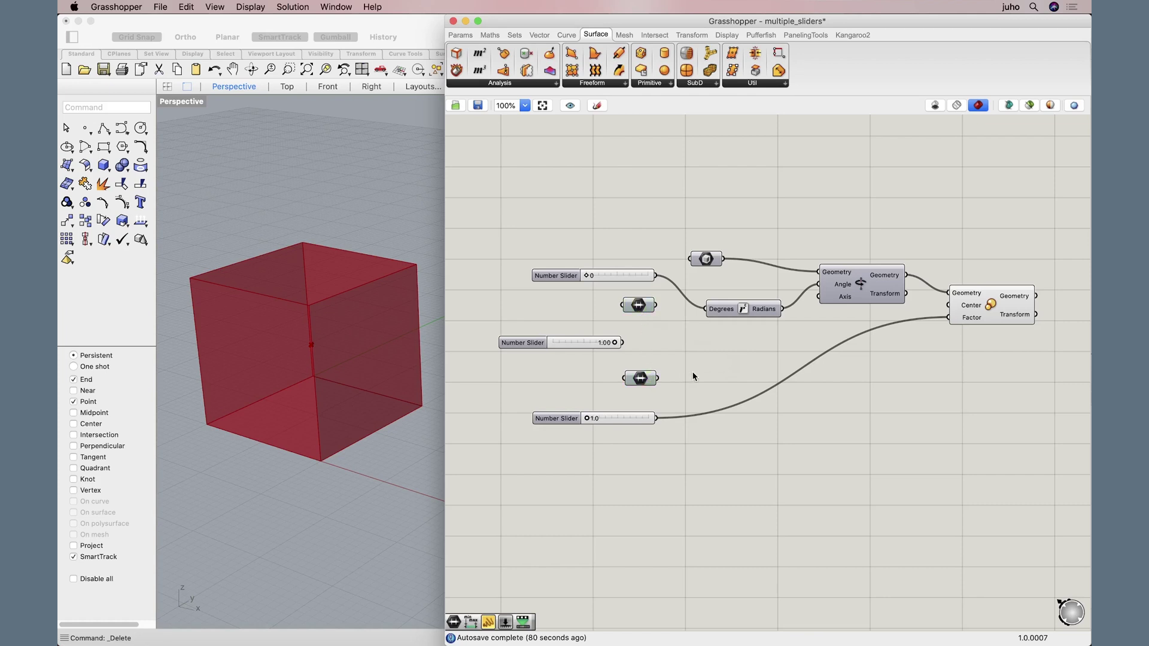
pyautogui.doubleClick(723, 361)
pyautogui.write('remap')
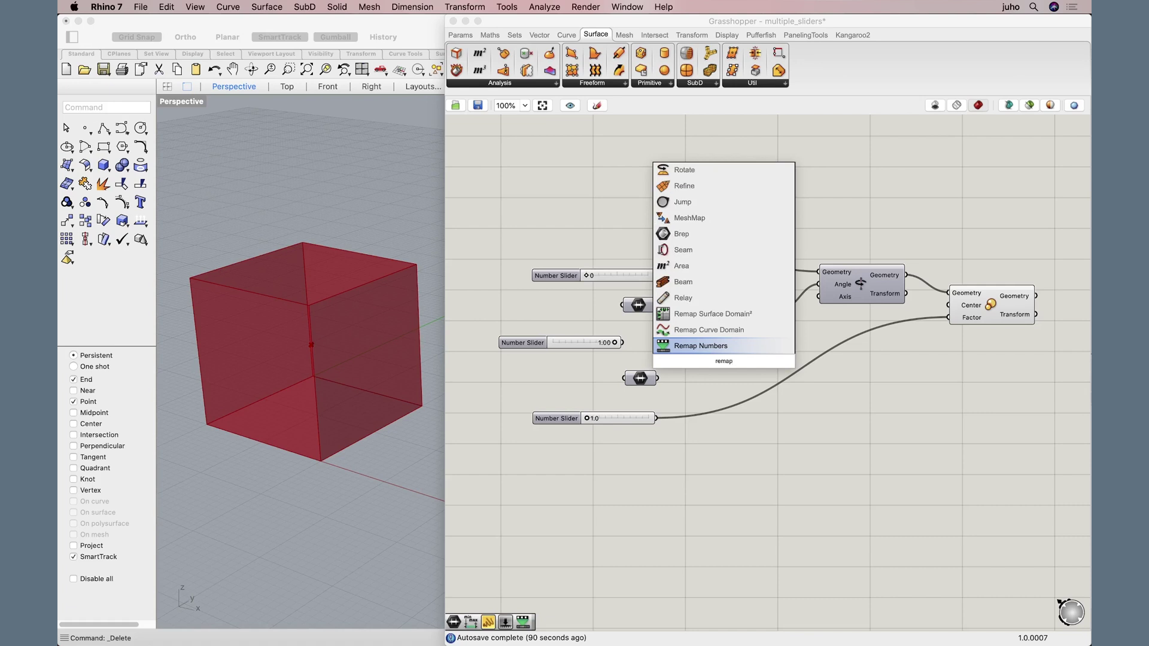
pyautogui.click(707, 349)
pyautogui.moveTo(720, 353); pyautogui.dragTo(729, 351)
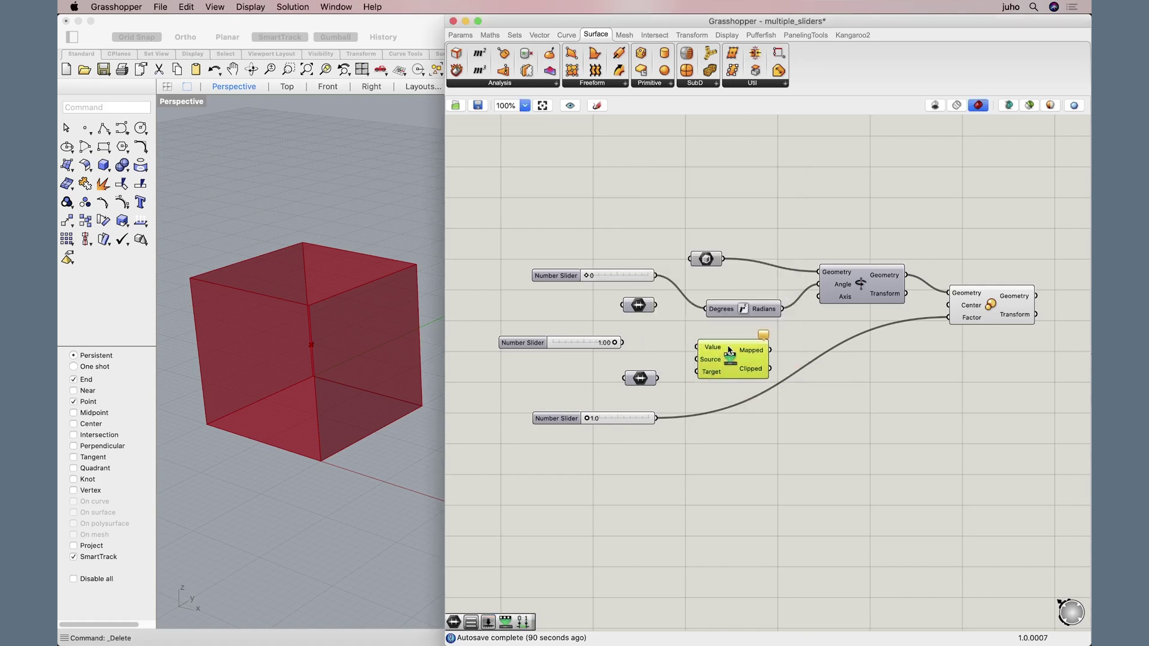
pyautogui.click(763, 403)
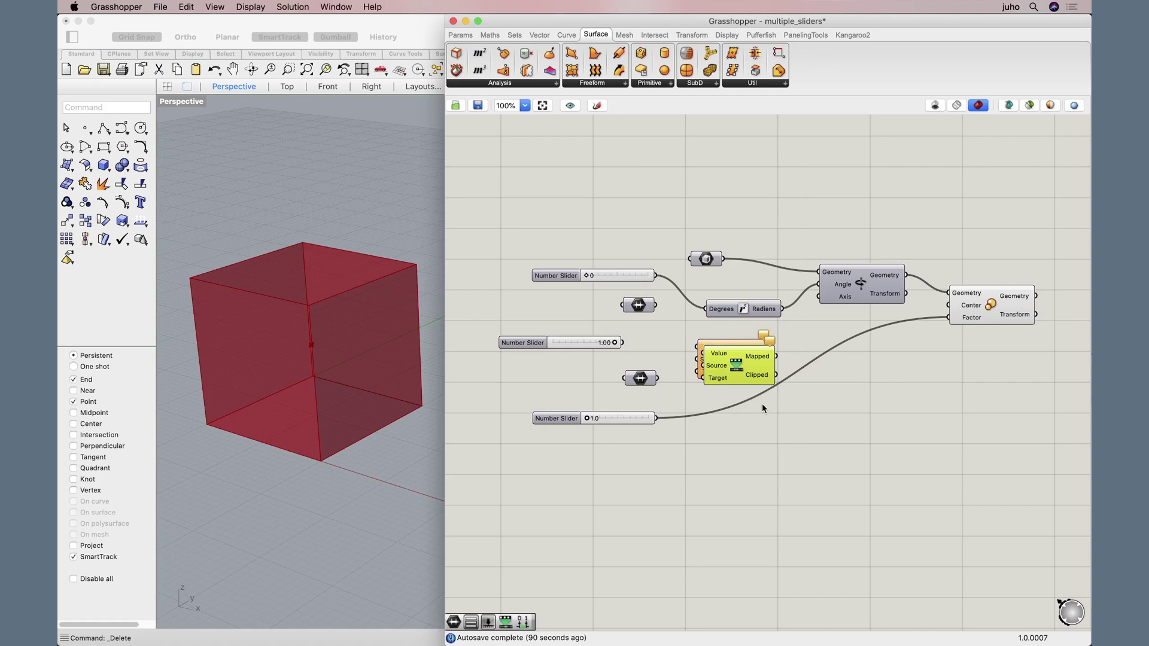
pyautogui.keyDown('alt'); pyautogui.moveTo(741, 355); pyautogui.dragTo(736, 454); pyautogui.keyUp('alt')
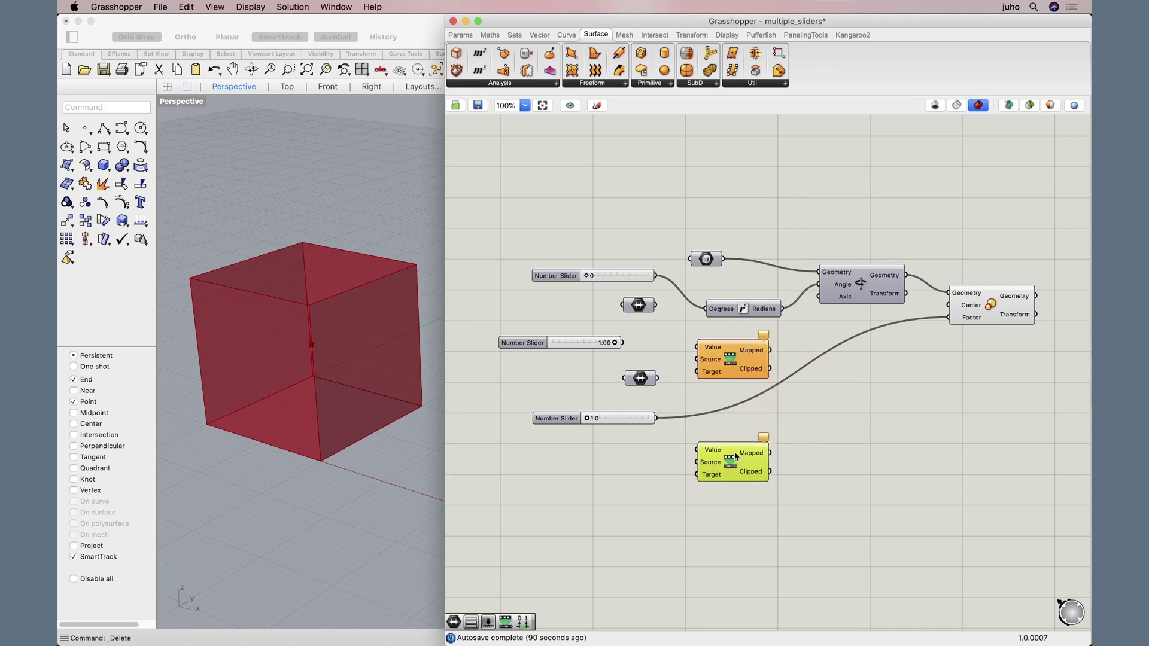
pyautogui.click(806, 443)
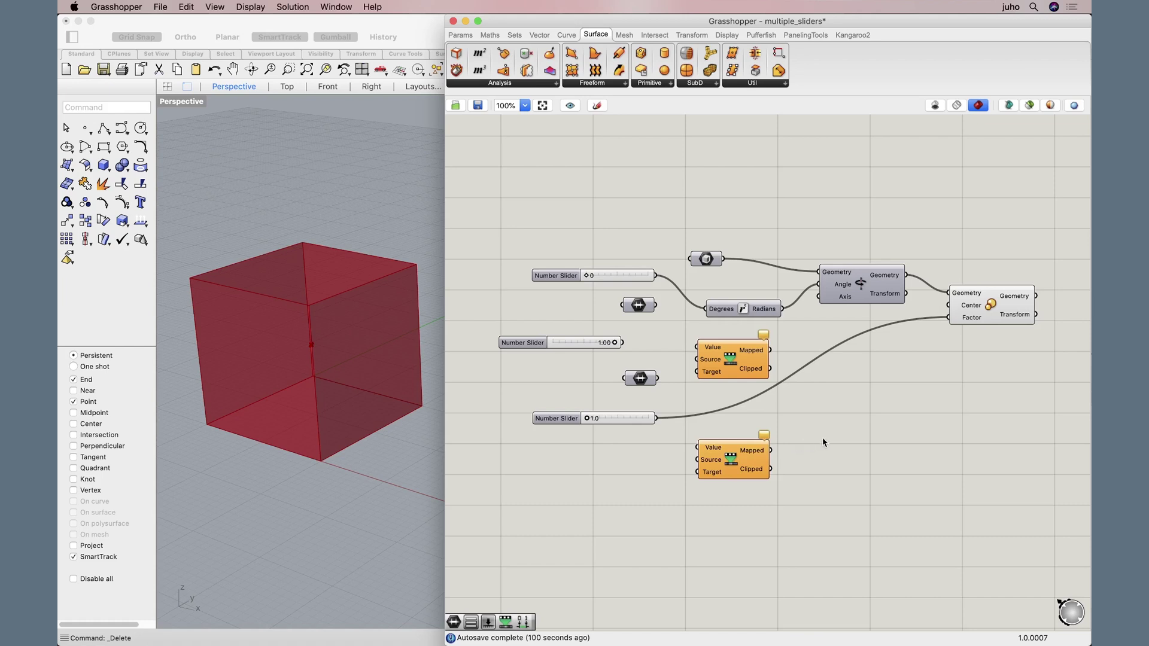
pyautogui.click(735, 363)
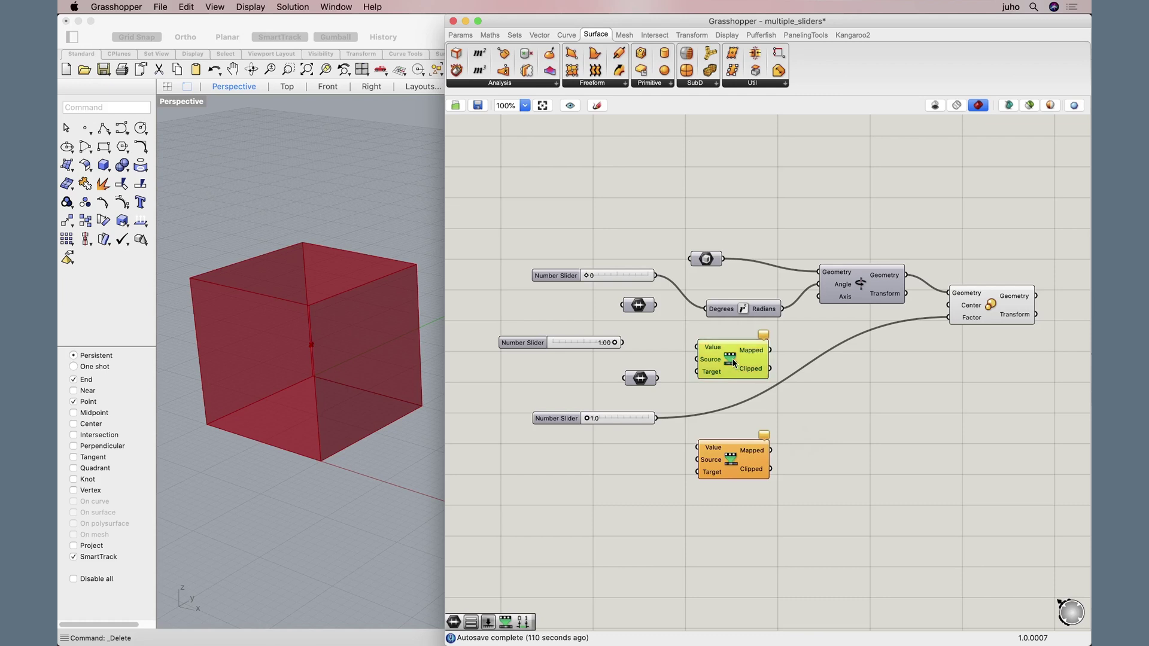
pyautogui.moveTo(710, 376)
# - Wire the 1.00 slider into both Remap Value inputs and each Domain into a Remap Target
pyautogui.click(629, 349)
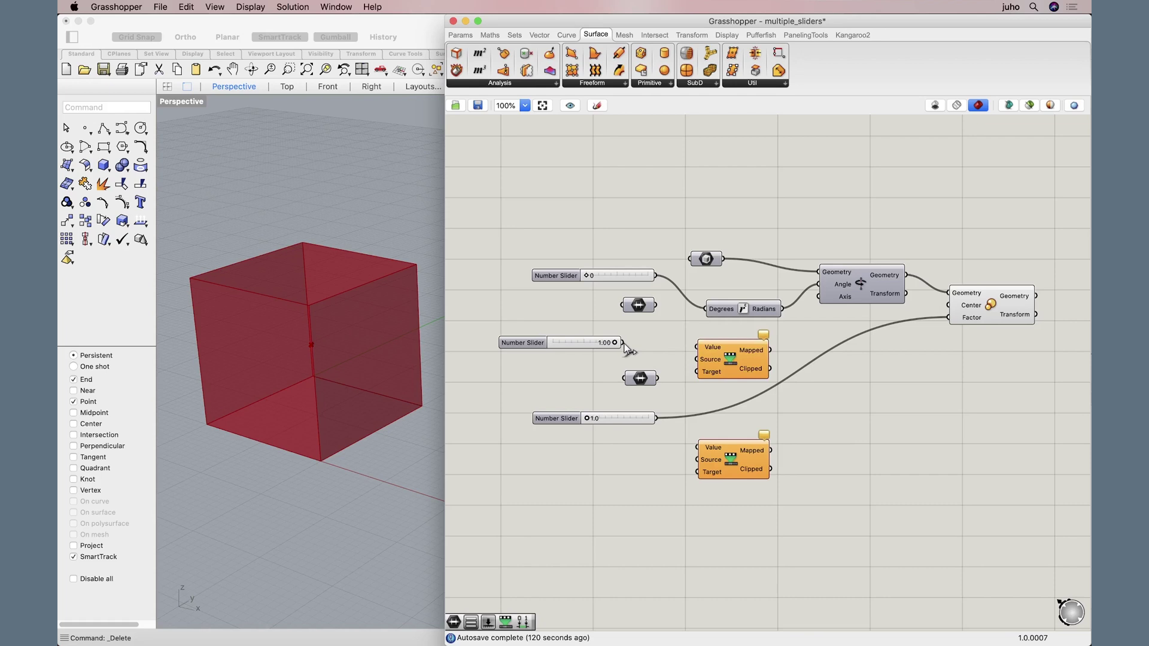
pyautogui.moveTo(622, 342); pyautogui.dragTo(695, 348)
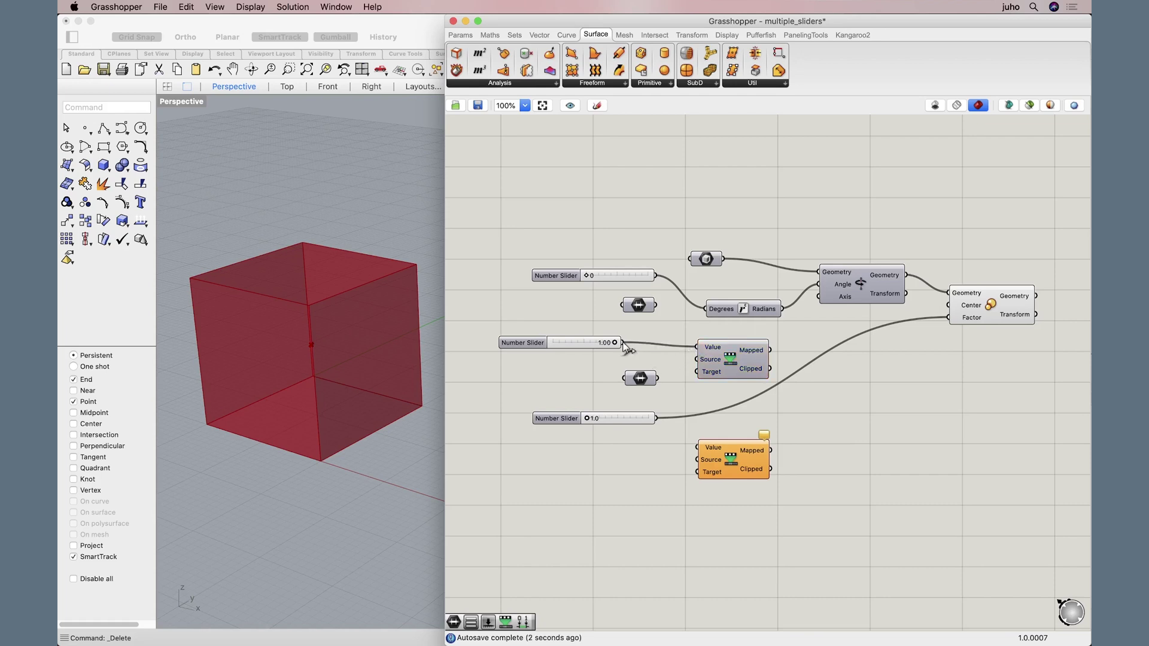
pyautogui.moveTo(623, 343); pyautogui.dragTo(698, 447)
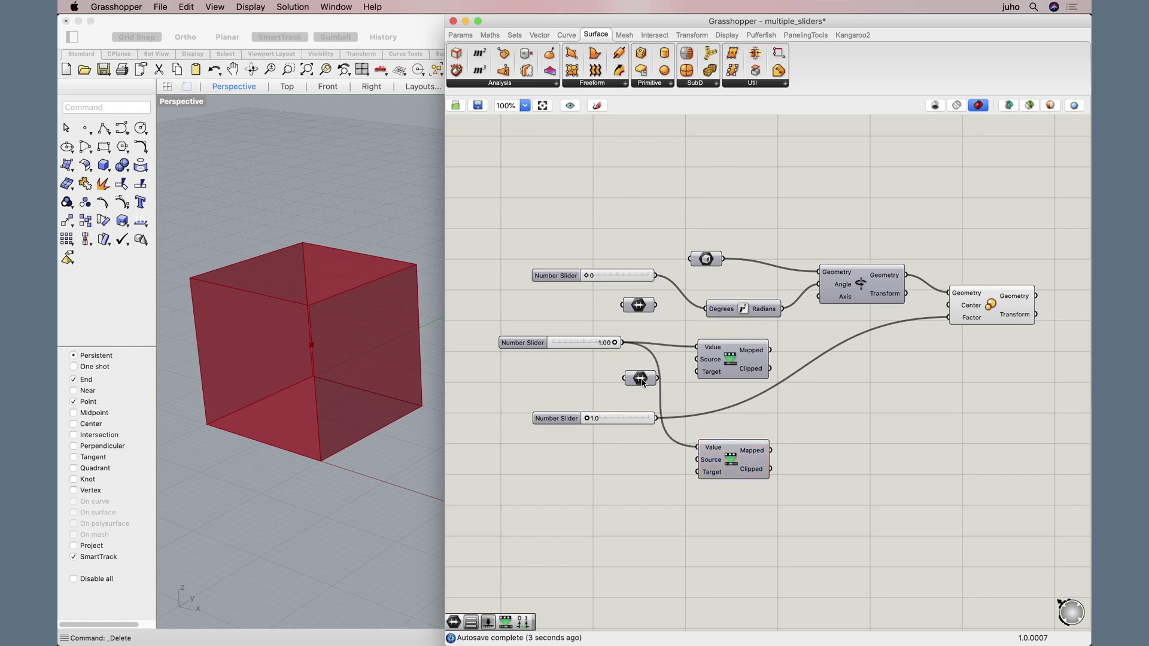
pyautogui.moveTo(643, 382)
pyautogui.moveTo(642, 382); pyautogui.dragTo(622, 390)
pyautogui.moveTo(637, 387); pyautogui.dragTo(695, 474)
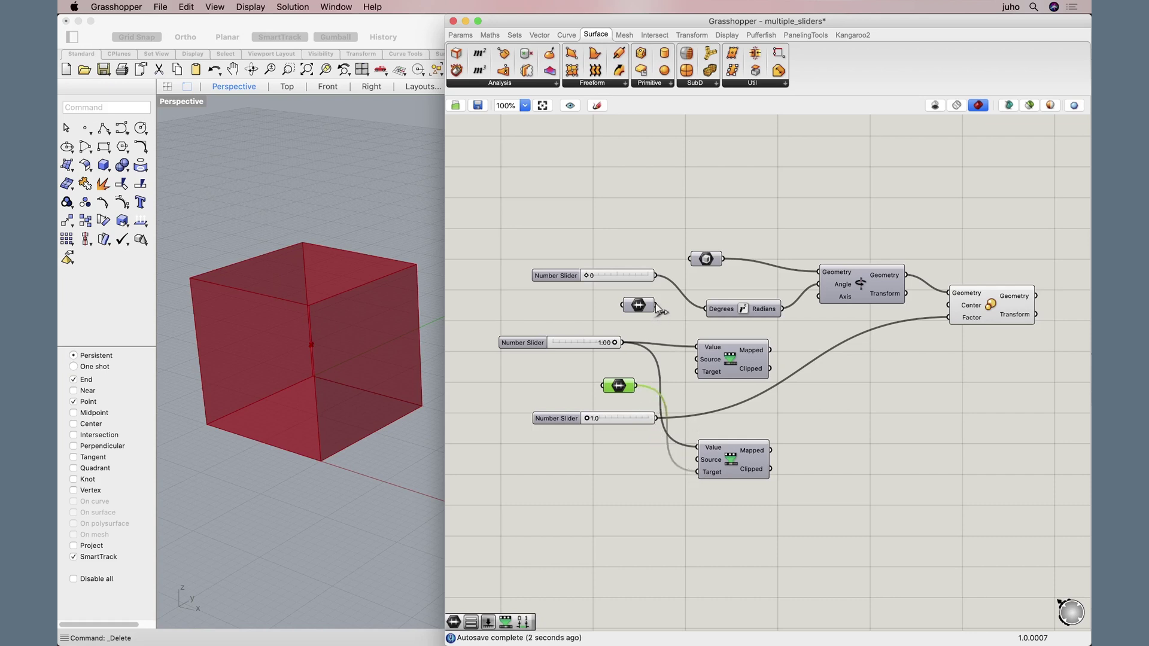
pyautogui.moveTo(657, 307); pyautogui.dragTo(695, 372)
# - Delete the top angle slider and the lower scale slider
pyautogui.click(552, 277)
pyautogui.press('Delete')
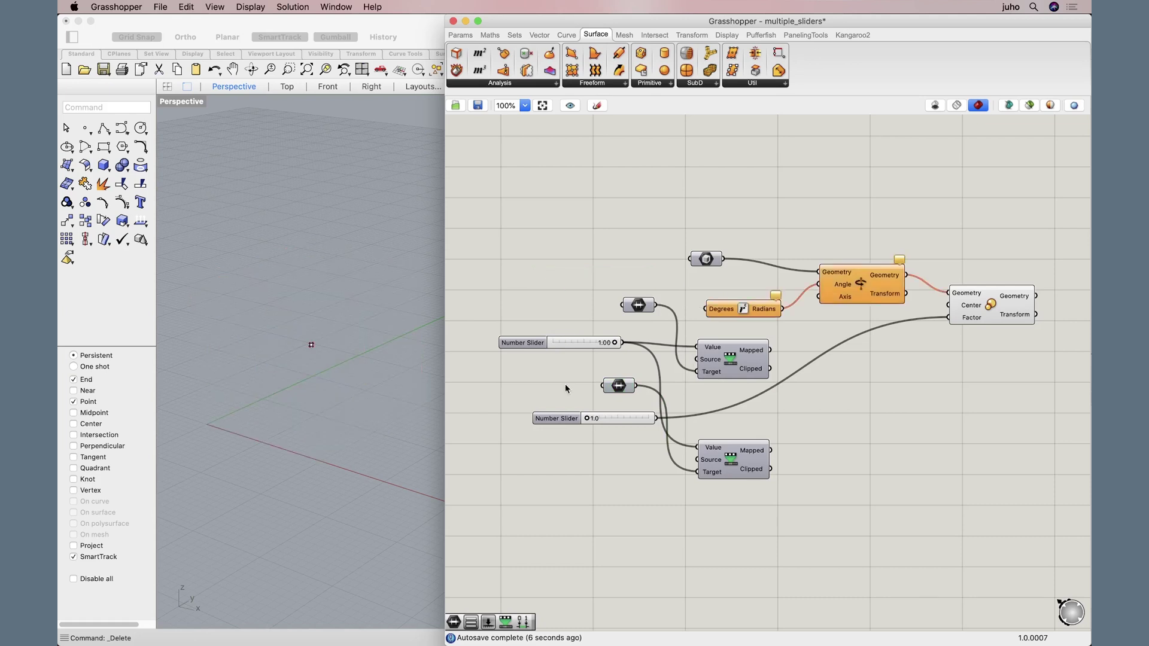
pyautogui.click(558, 419)
pyautogui.press('Delete')
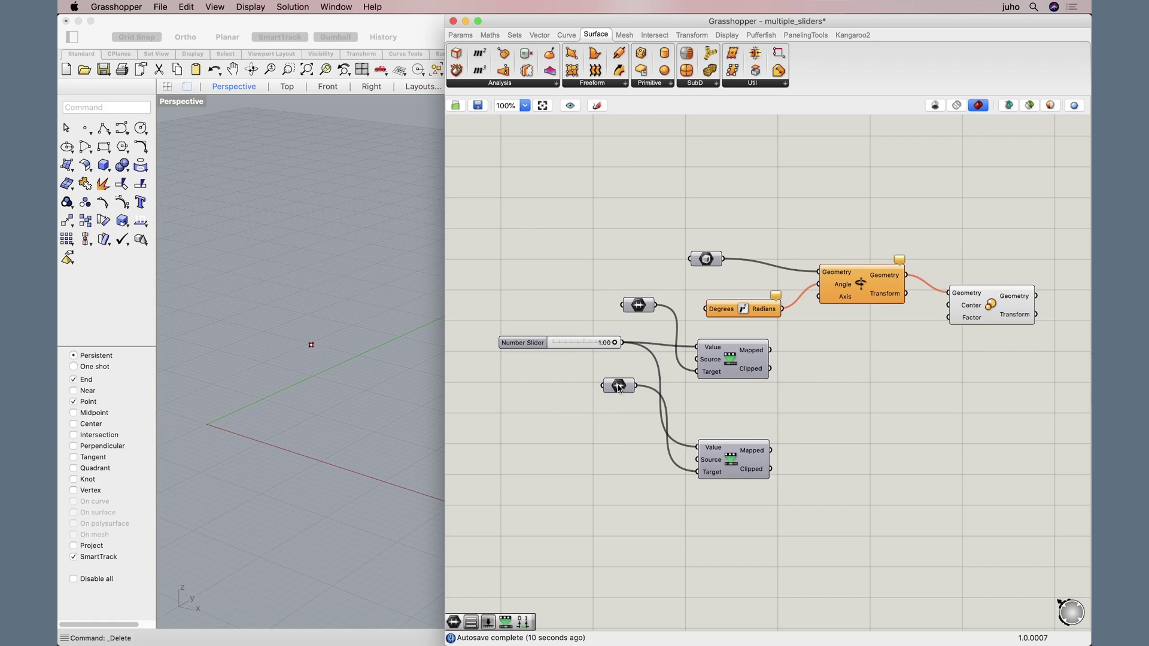
# - Rearrange the domains, master slider, Remaps and rotation components into a tidy layout
pyautogui.moveTo(619, 390); pyautogui.dragTo(635, 477)
pyautogui.moveTo(639, 306); pyautogui.dragTo(630, 372)
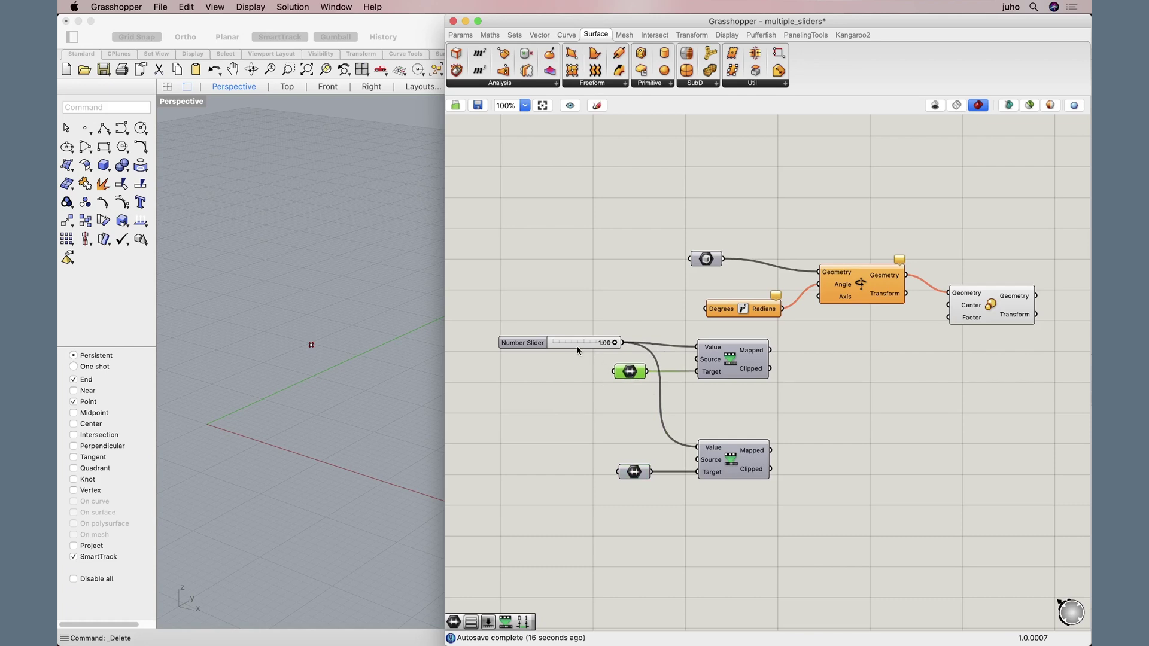
pyautogui.moveTo(537, 346); pyautogui.dragTo(551, 339)
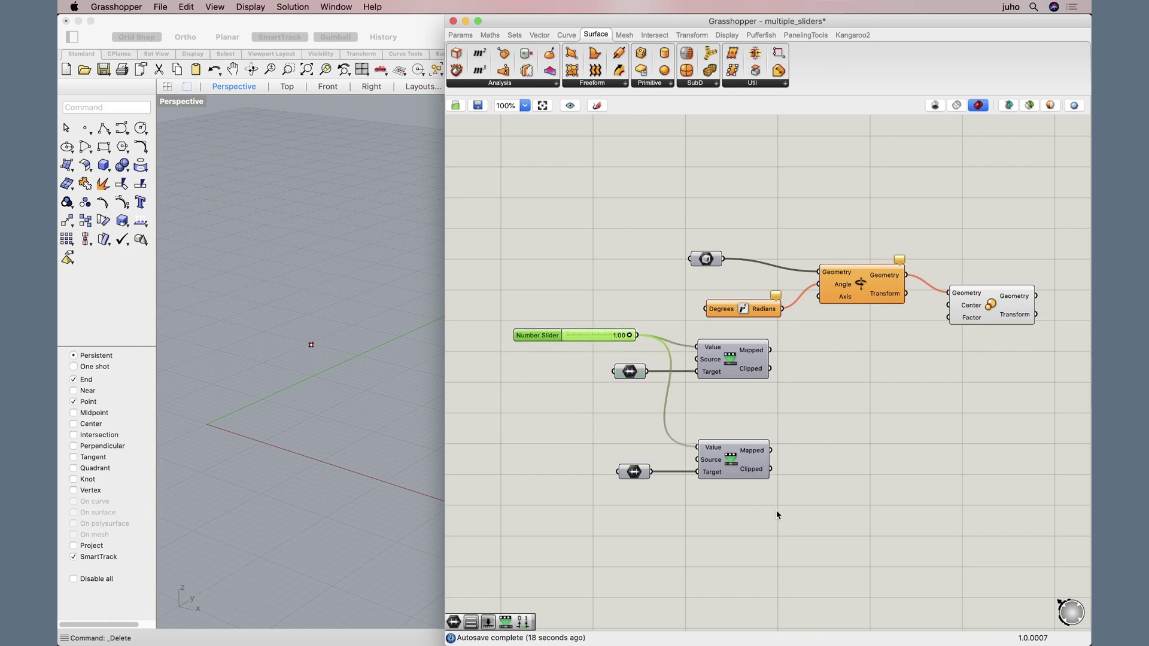
pyautogui.moveTo(777, 510); pyautogui.dragTo(516, 356)
pyautogui.click(559, 298)
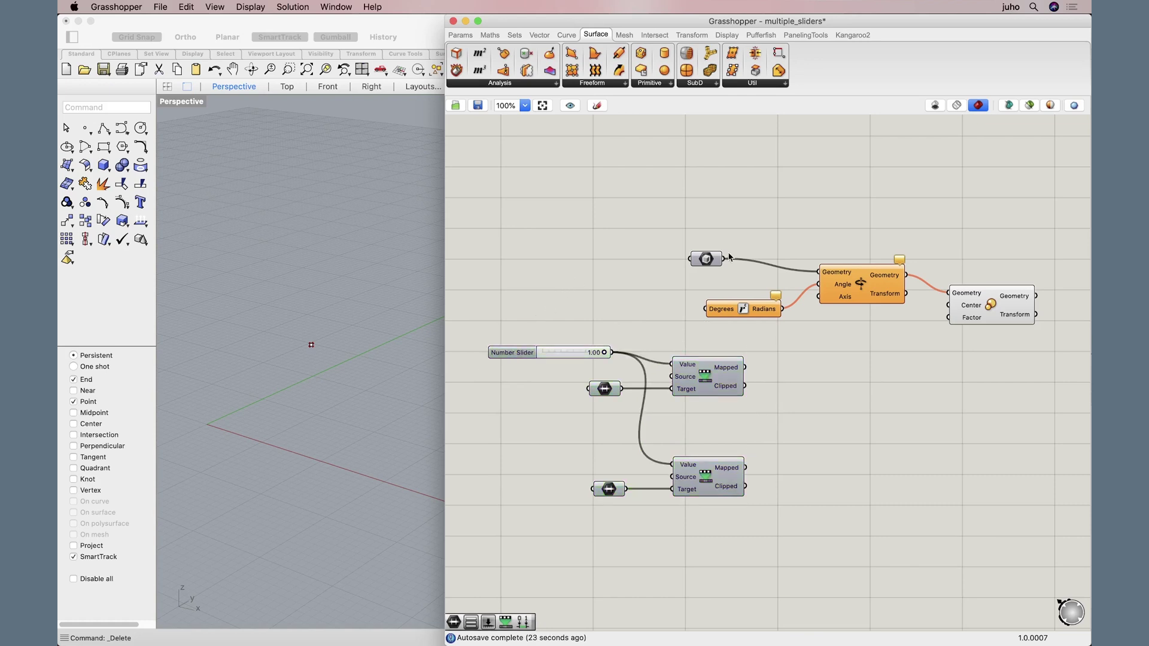
pyautogui.moveTo(707, 260); pyautogui.dragTo(765, 262)
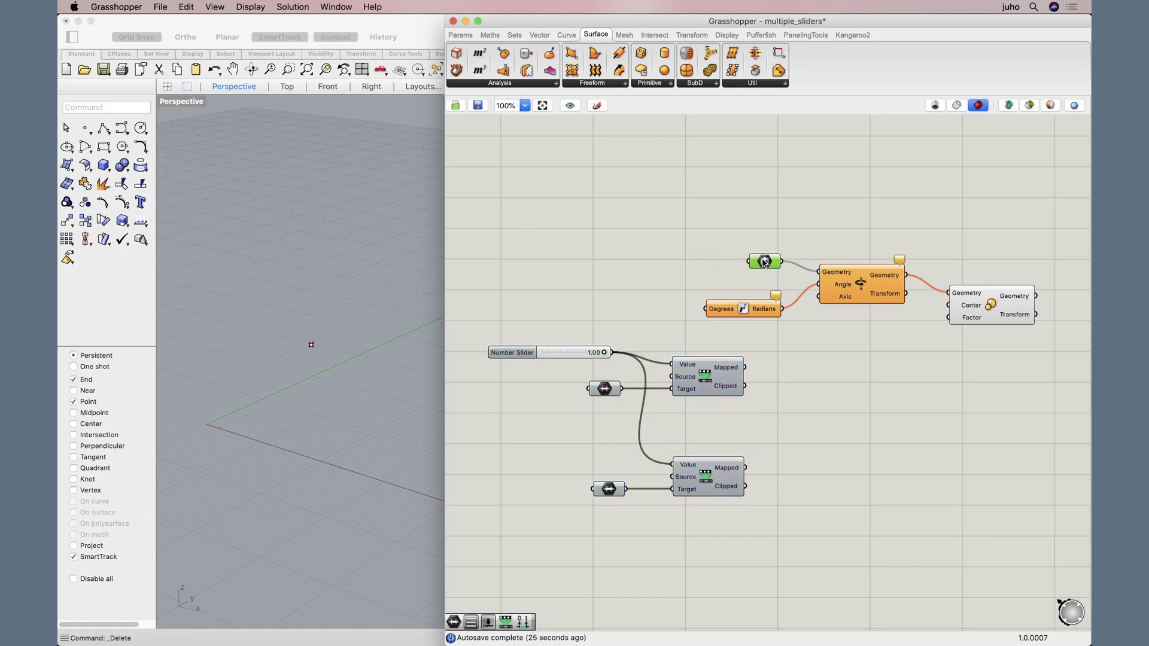
pyautogui.click(847, 372)
pyautogui.moveTo(707, 226); pyautogui.dragTo(911, 321)
pyautogui.moveTo(862, 282); pyautogui.dragTo(874, 273)
pyautogui.click(940, 344)
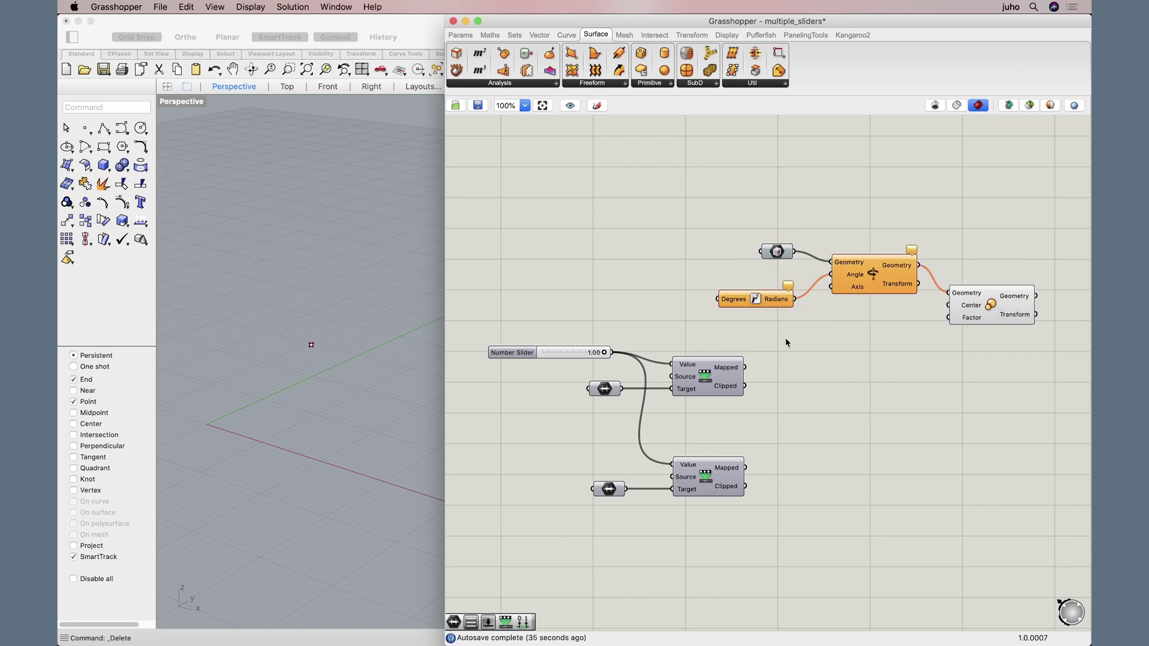
pyautogui.click(707, 380)
# - Connect the upper Remap to Degrees and the lower Remap to Scale Factor, and set the master slider to 0
pyautogui.moveTo(742, 340); pyautogui.dragTo(714, 304)
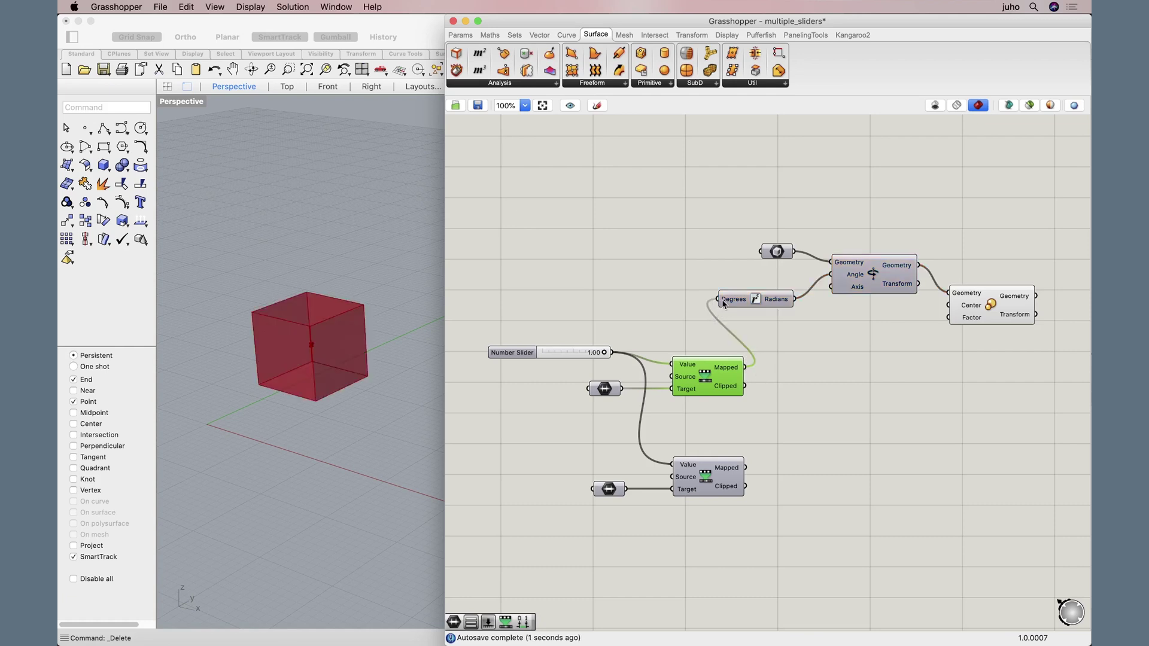
pyautogui.moveTo(729, 304)
pyautogui.moveTo(797, 461); pyautogui.dragTo(943, 325)
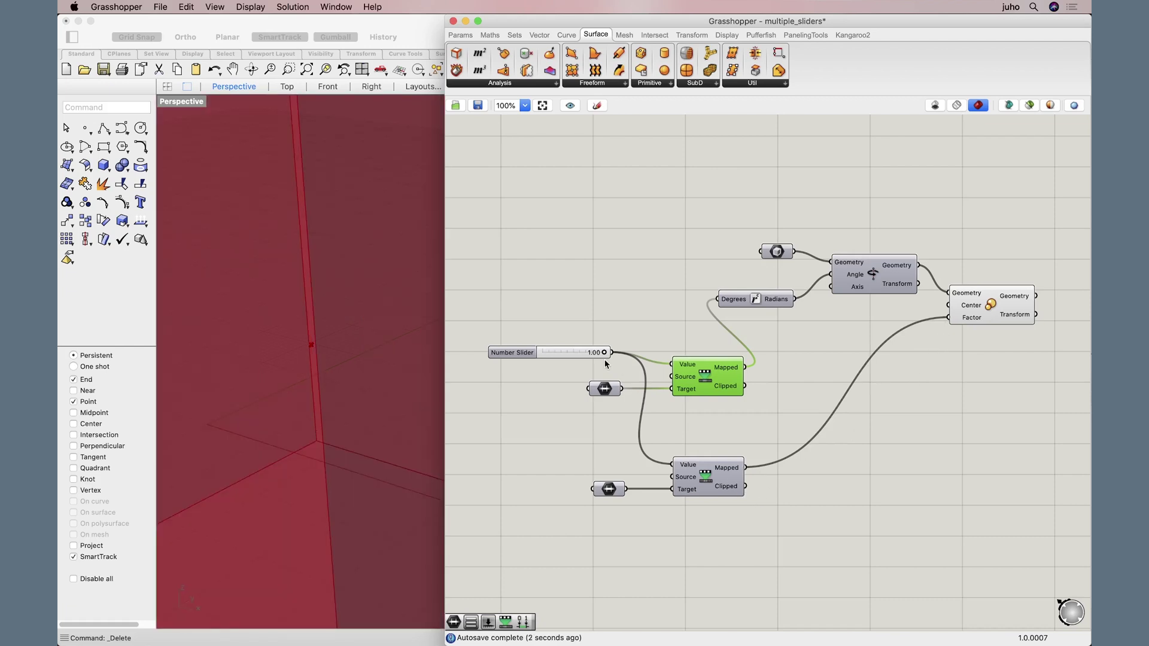
pyautogui.moveTo(604, 353); pyautogui.dragTo(537, 356)
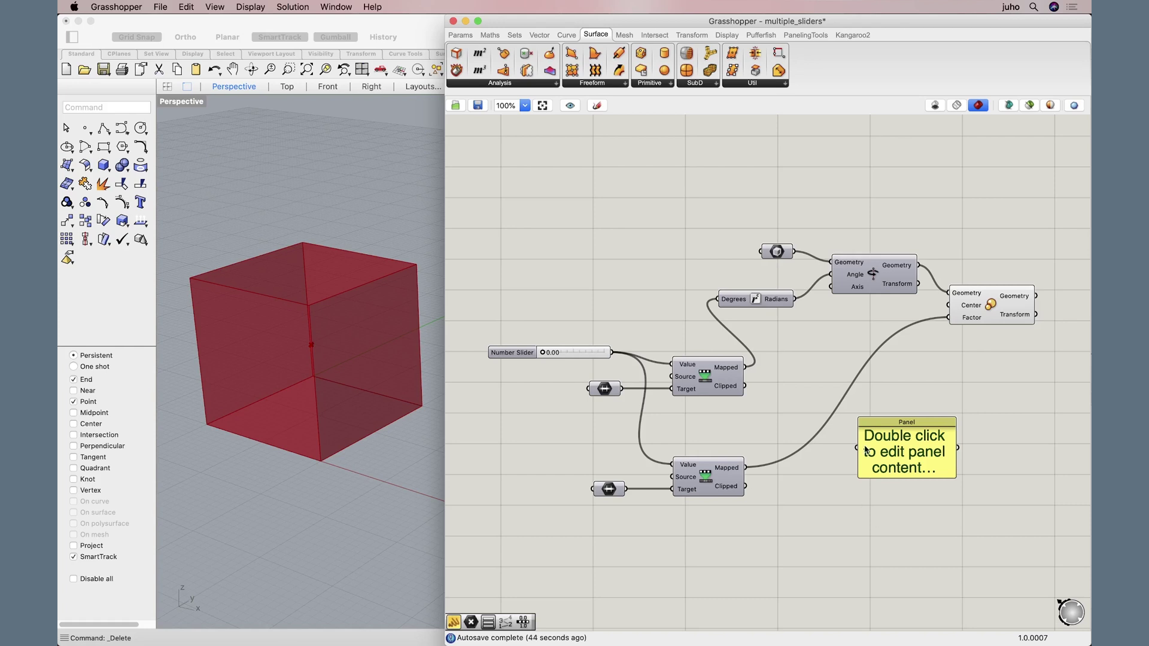
# - Wire the master slider into the Panel, enlarge it, and confirm it reads 0
pyautogui.moveTo(890, 419); pyautogui.dragTo(882, 423)
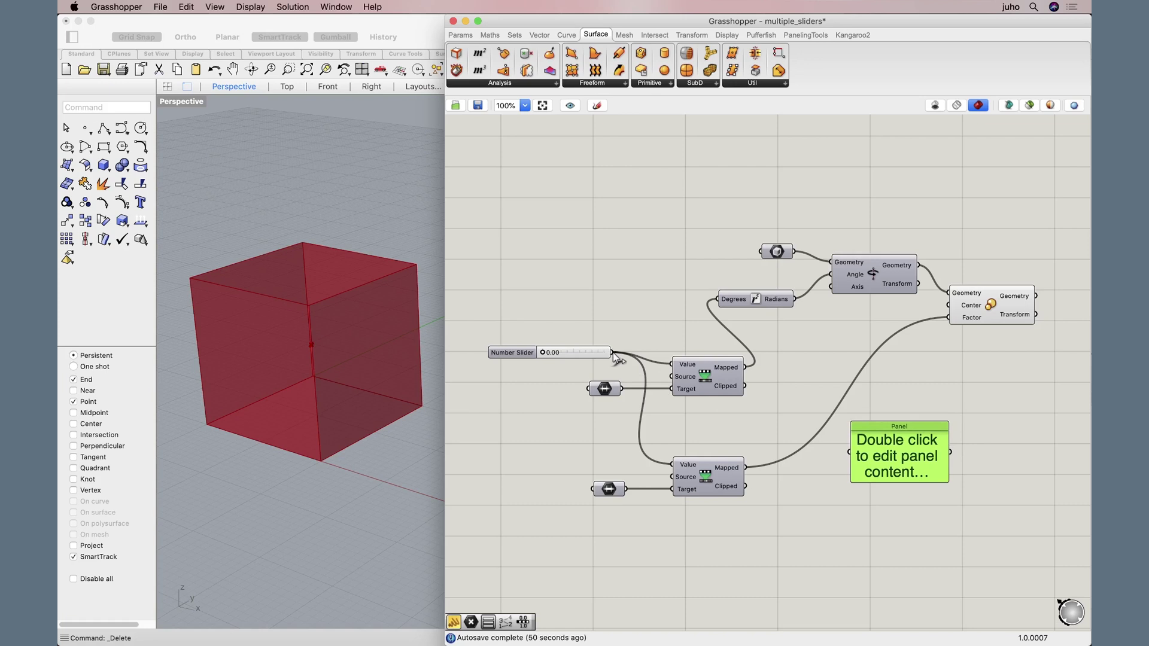
pyautogui.moveTo(613, 353); pyautogui.dragTo(852, 448)
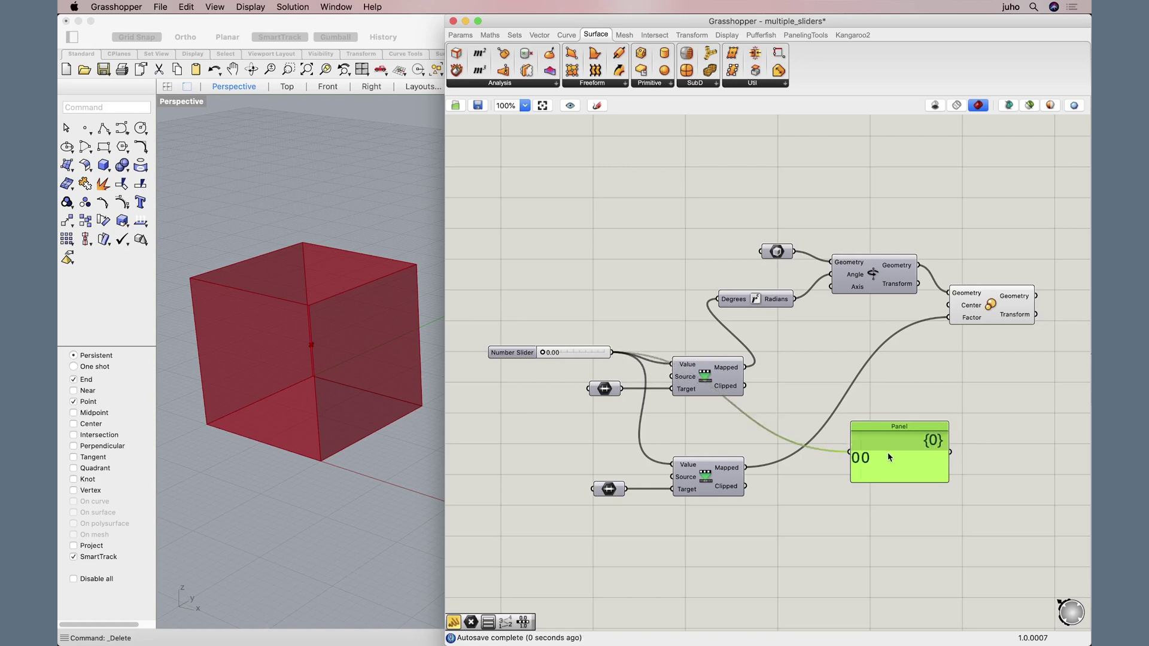
pyautogui.click(949, 486)
pyautogui.moveTo(949, 486); pyautogui.dragTo(962, 490)
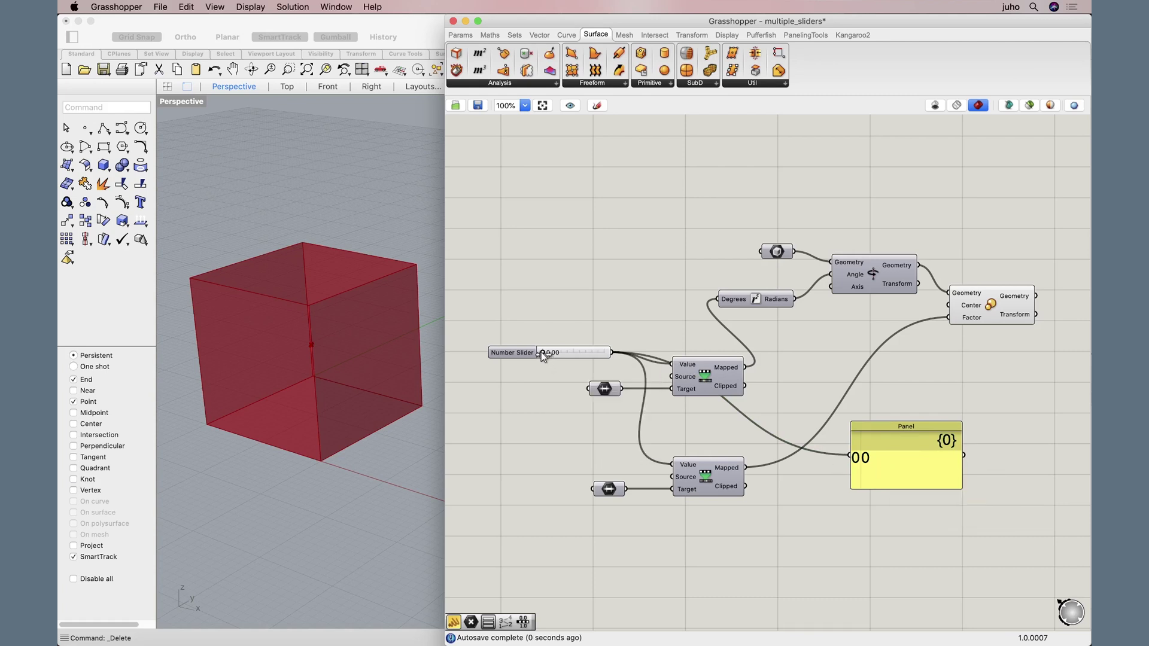
pyautogui.moveTo(541, 352)
pyautogui.mouseDown()
pyautogui.moveTo(606, 357)
pyautogui.moveTo(539, 357)
pyautogui.mouseUp()
pyautogui.click(704, 374)
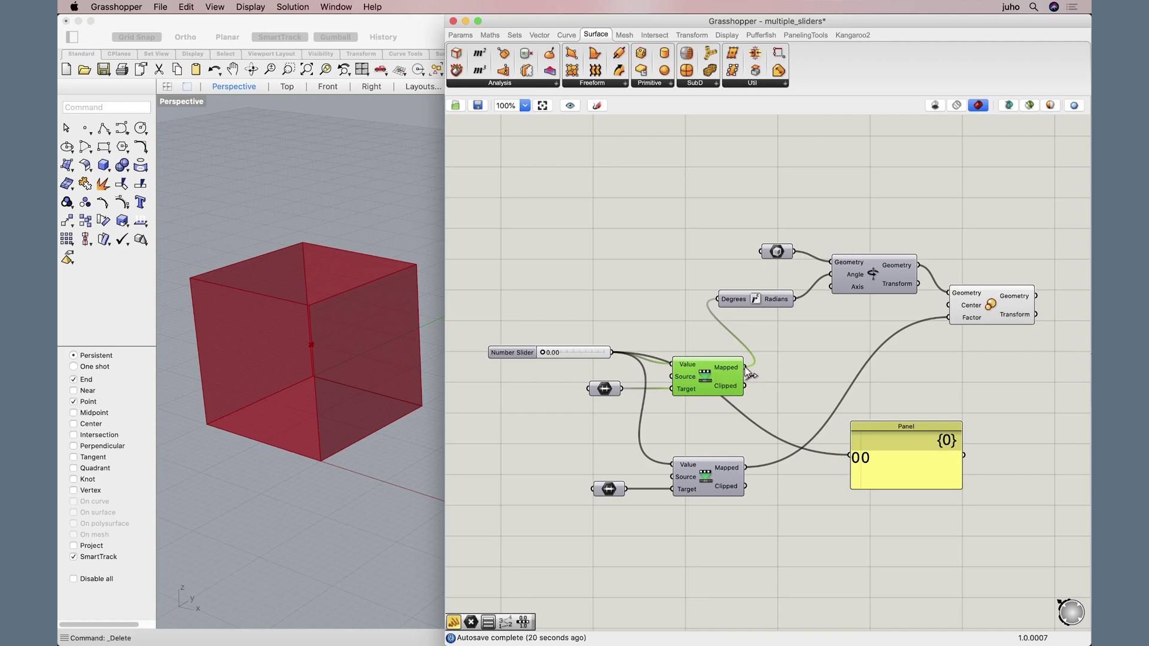
# - Show the upper Remap's mapped angle in the Panel, reading 45 with the slider at 0.50
pyautogui.moveTo(746, 368); pyautogui.dragTo(847, 455)
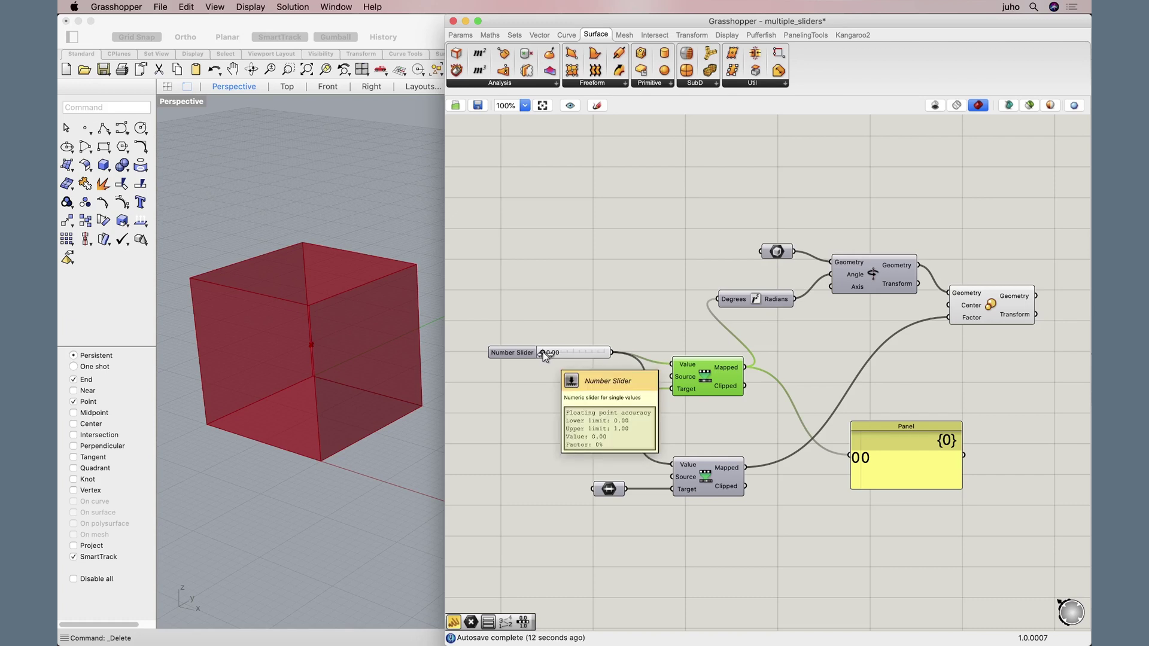
pyautogui.moveTo(543, 352); pyautogui.dragTo(605, 355)
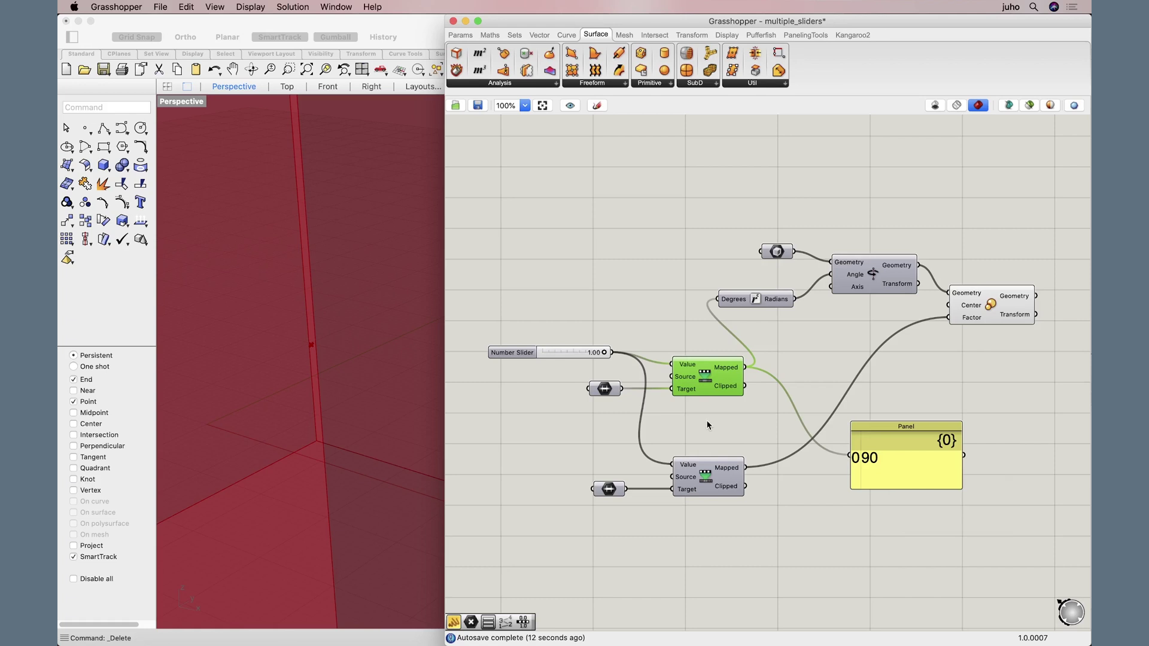
pyautogui.click(608, 392)
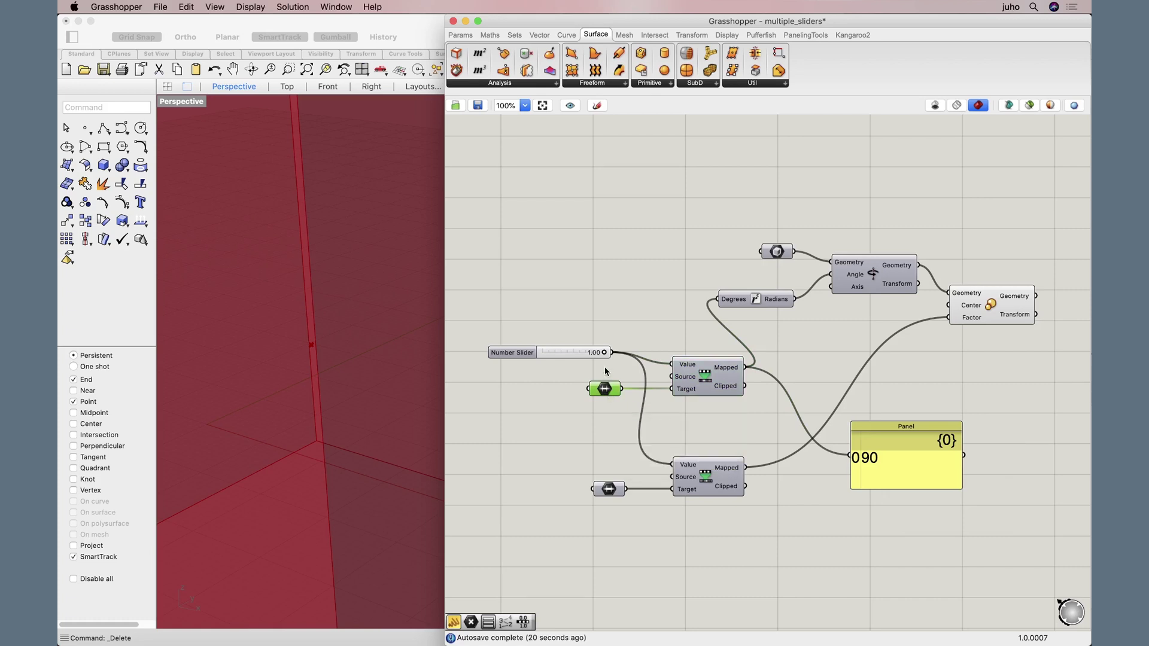
pyautogui.moveTo(606, 353); pyautogui.dragTo(576, 357)
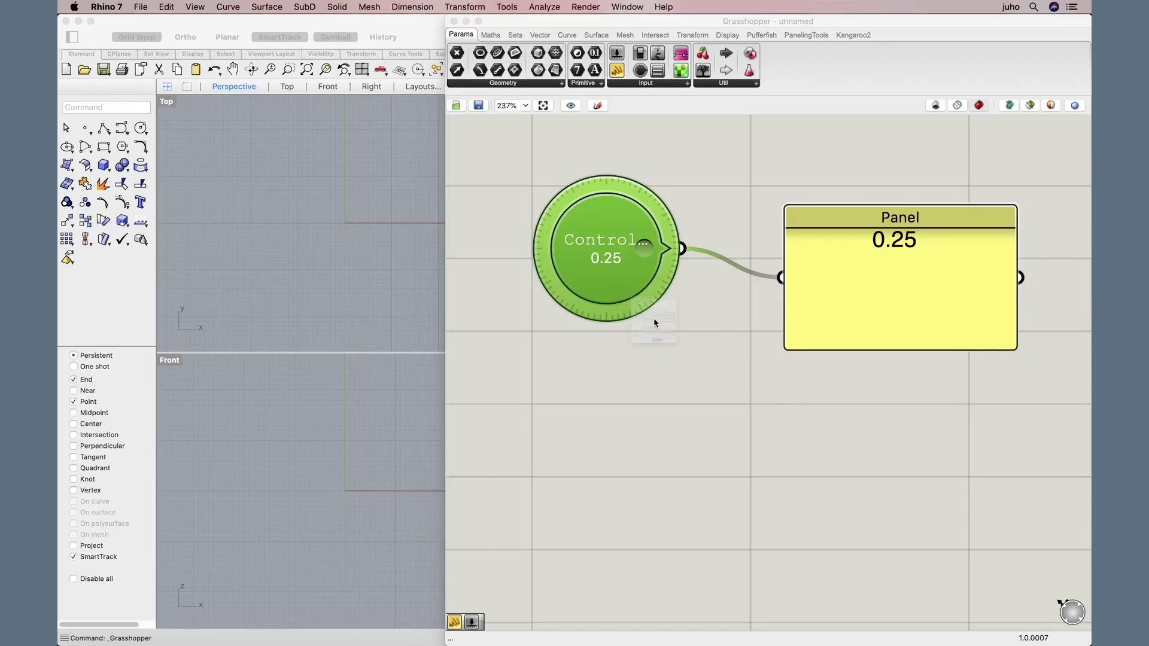
# - Switch off the Control Knob's 'Limit Knob value' option and turn the knob up to 33
pyautogui.doubleClick(654, 321)
pyautogui.click(620, 355)
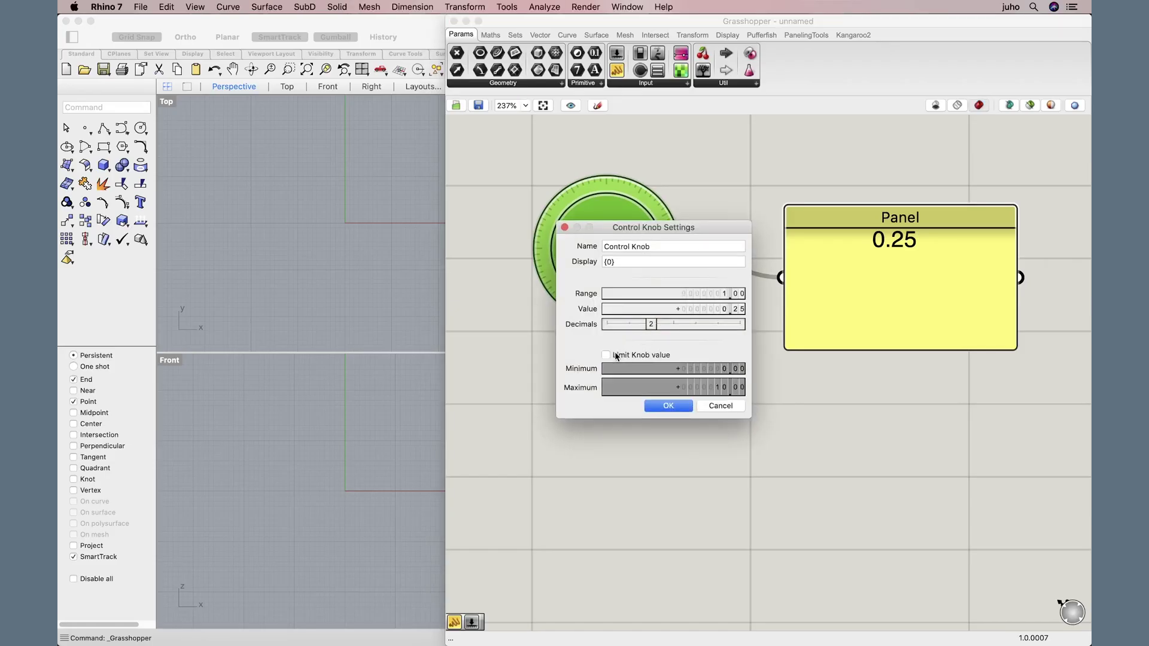
pyautogui.click(669, 407)
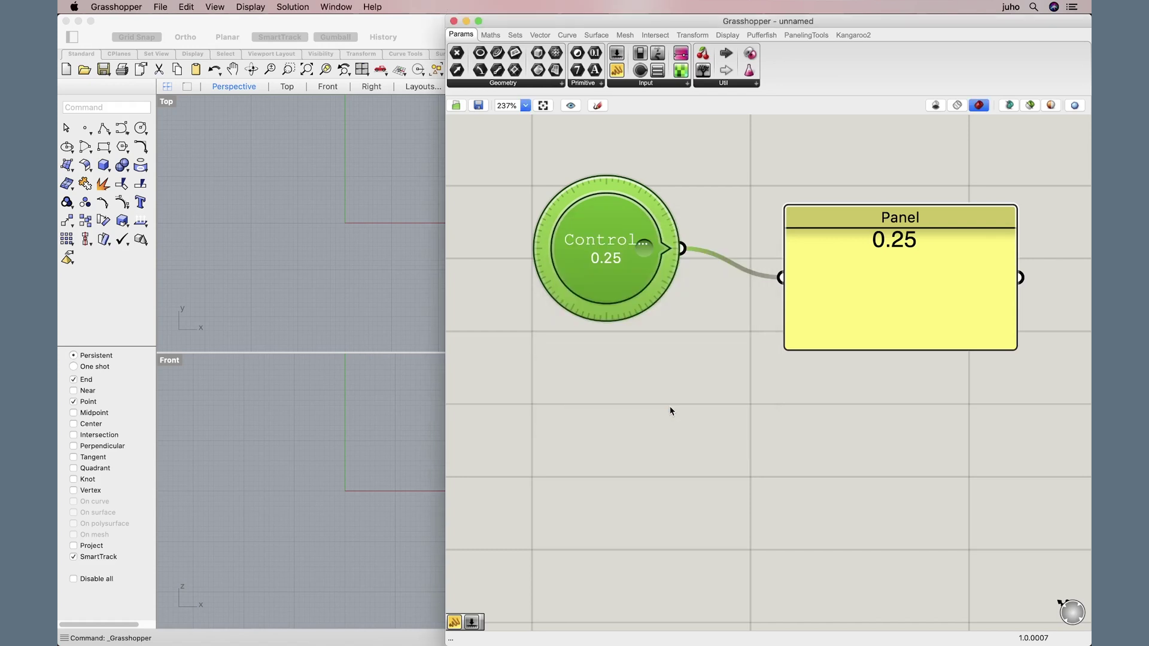
pyautogui.moveTo(654, 258); pyautogui.dragTo(608, 183)
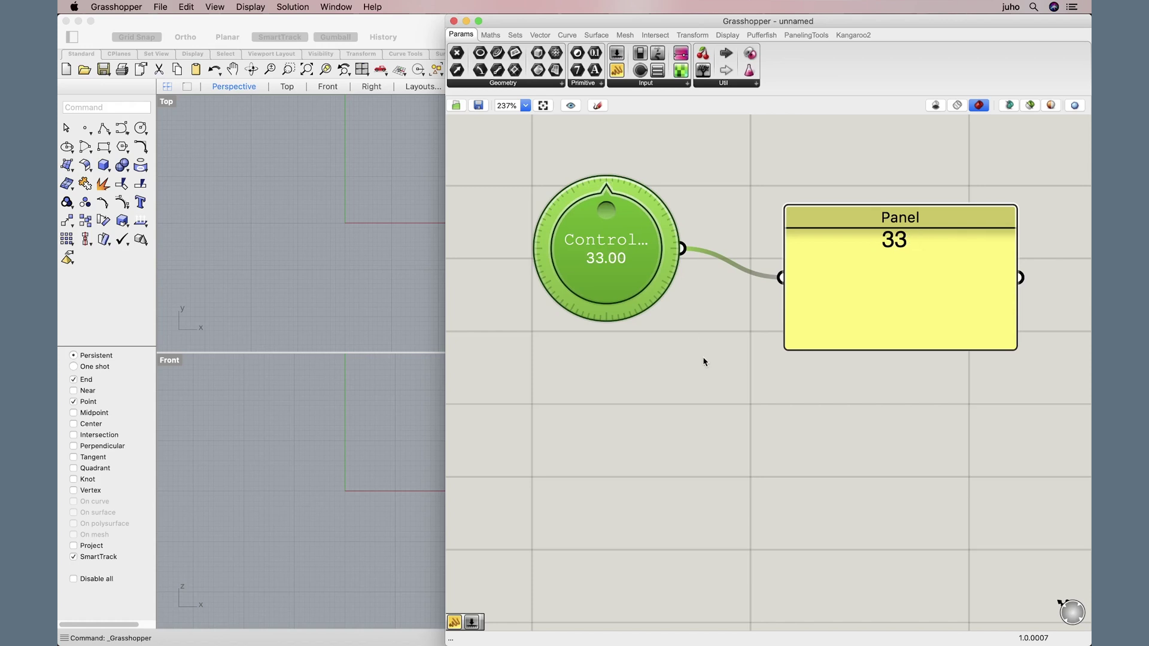
pyautogui.rightClick(623, 286)
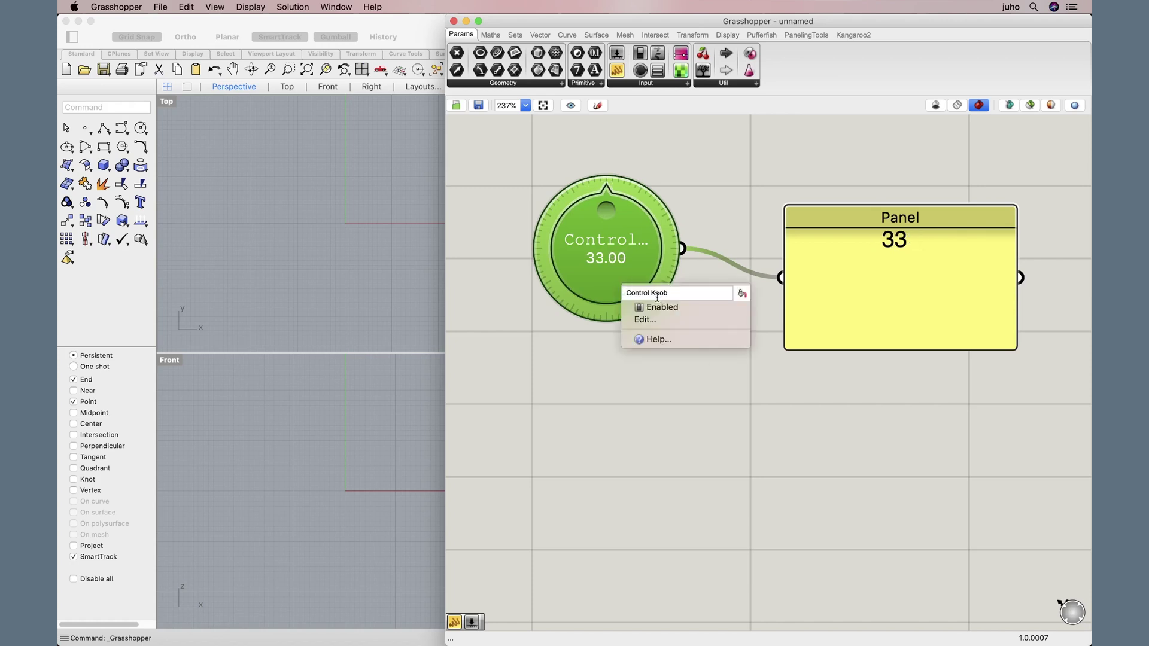